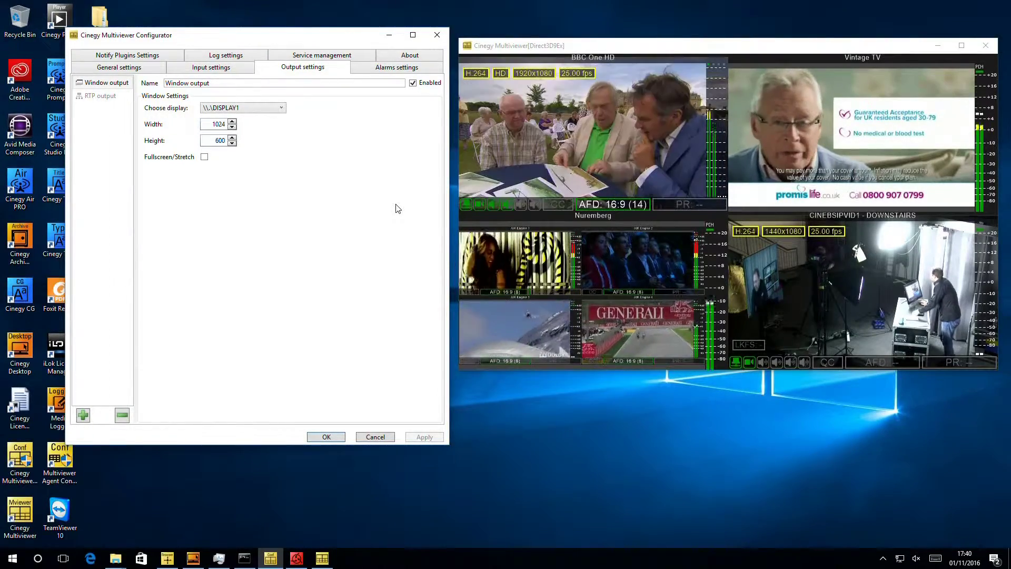
Enable the RTP output so its multicast to 239.186.32.28 port 1234 becomes active.
{"action": "left_click", "coordinate": [116, 98]}
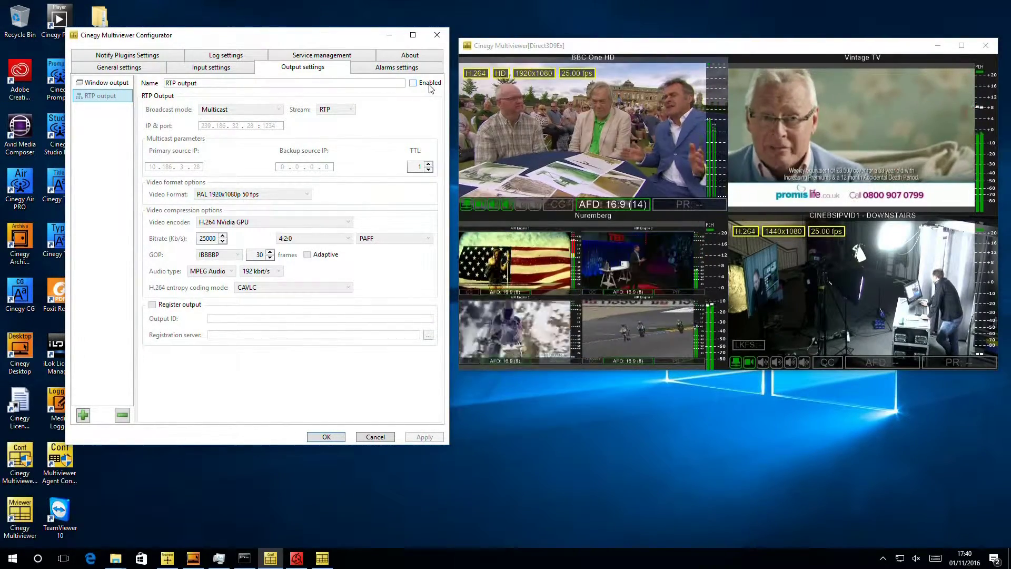
{"action": "left_click", "coordinate": [430, 85]}
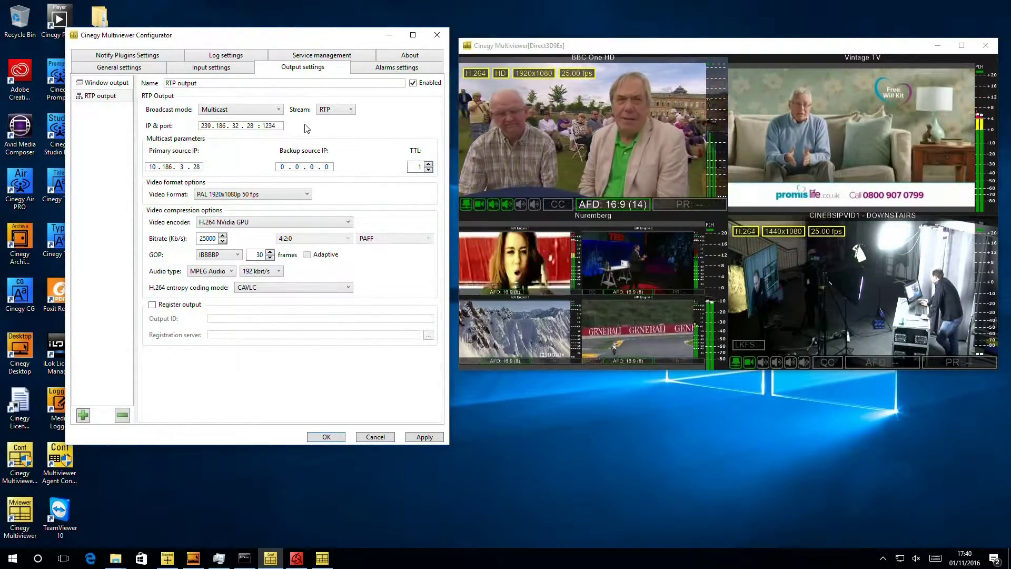
{"action": "left_click", "coordinate": [276, 110]}
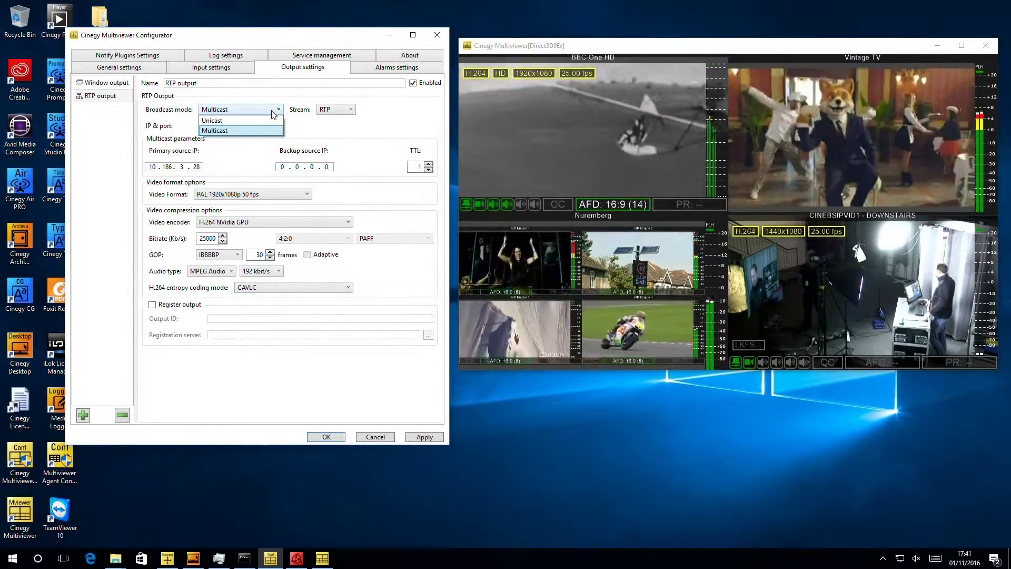
{"action": "left_click", "coordinate": [268, 112]}
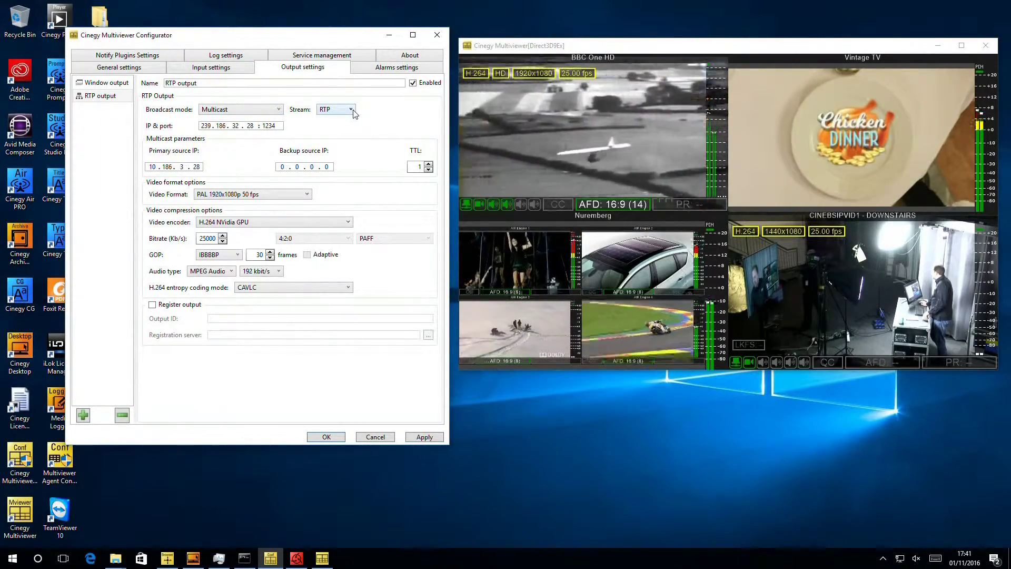
{"action": "left_click", "coordinate": [351, 110]}
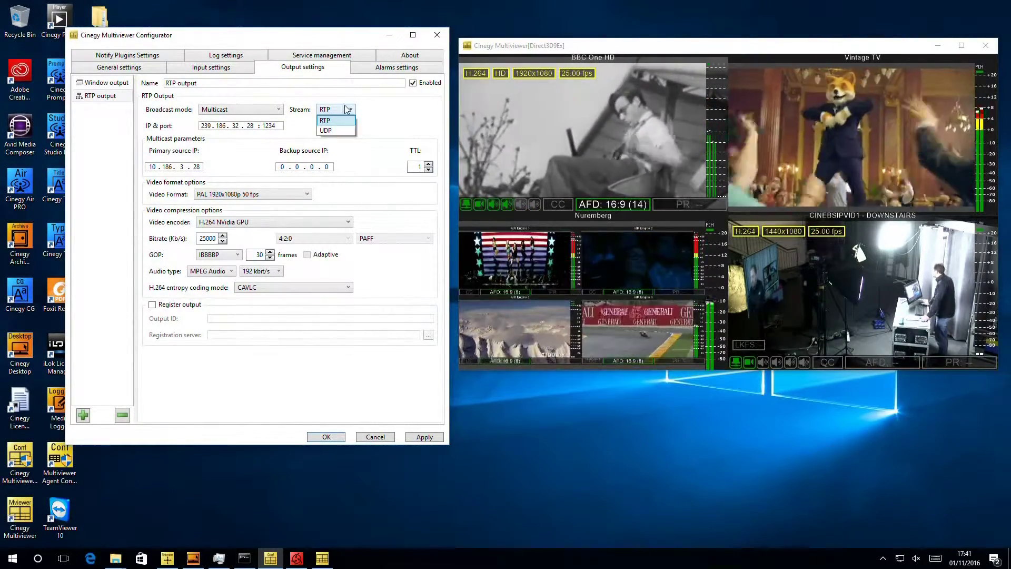
{"action": "left_click", "coordinate": [347, 120]}
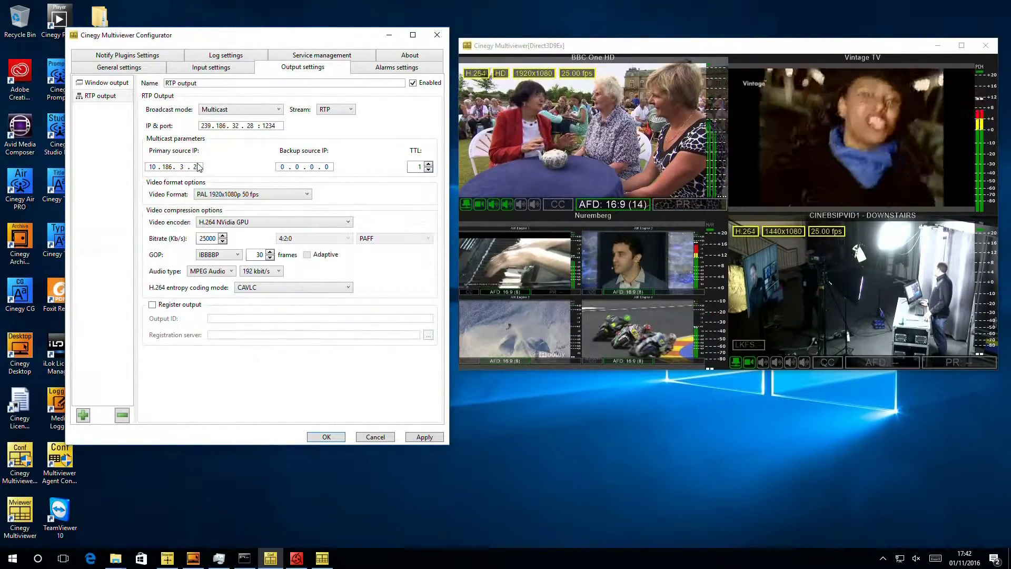
Restore the RTP output's Primary source IP to 10.186.3.28.
{"action": "type", "text": "8"}
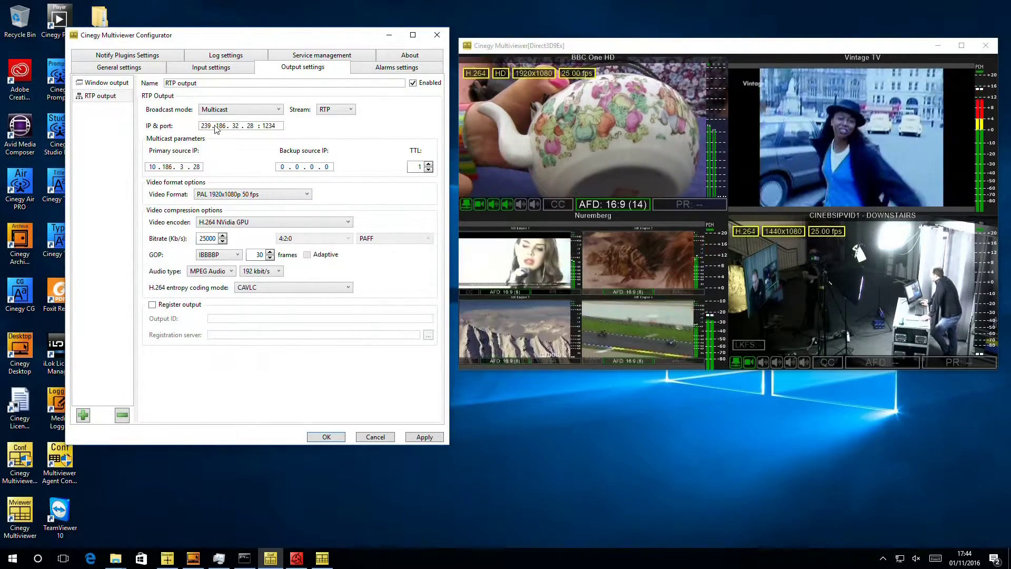
{"action": "double_click", "coordinate": [220, 126]}
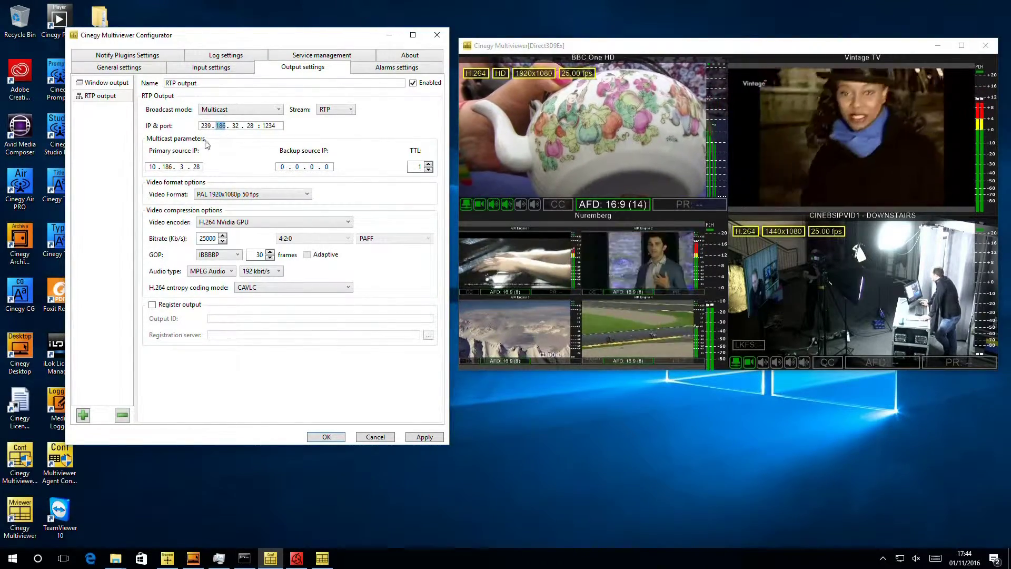
{"action": "double_click", "coordinate": [160, 167]}
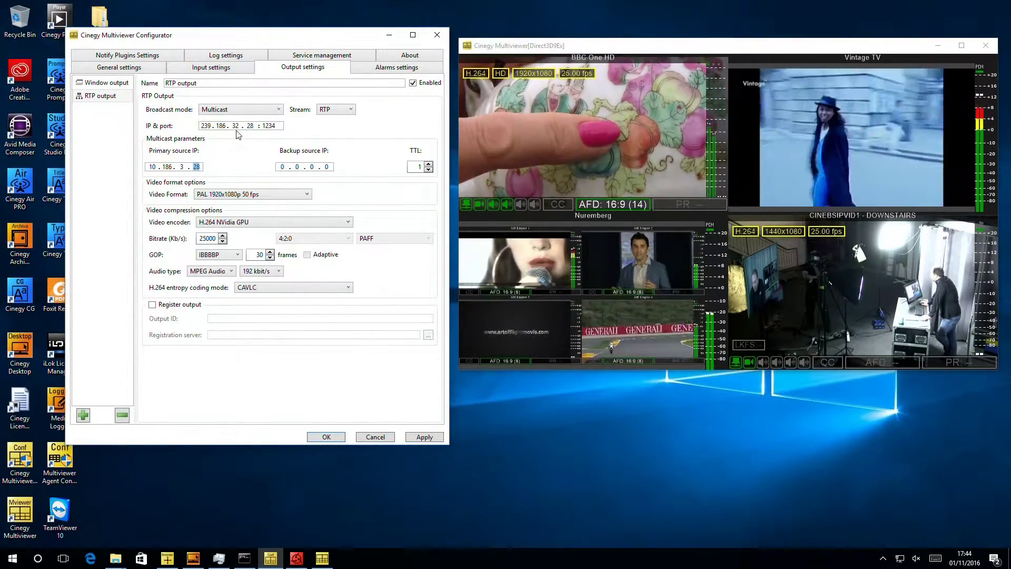
{"action": "left_click", "coordinate": [180, 167]}
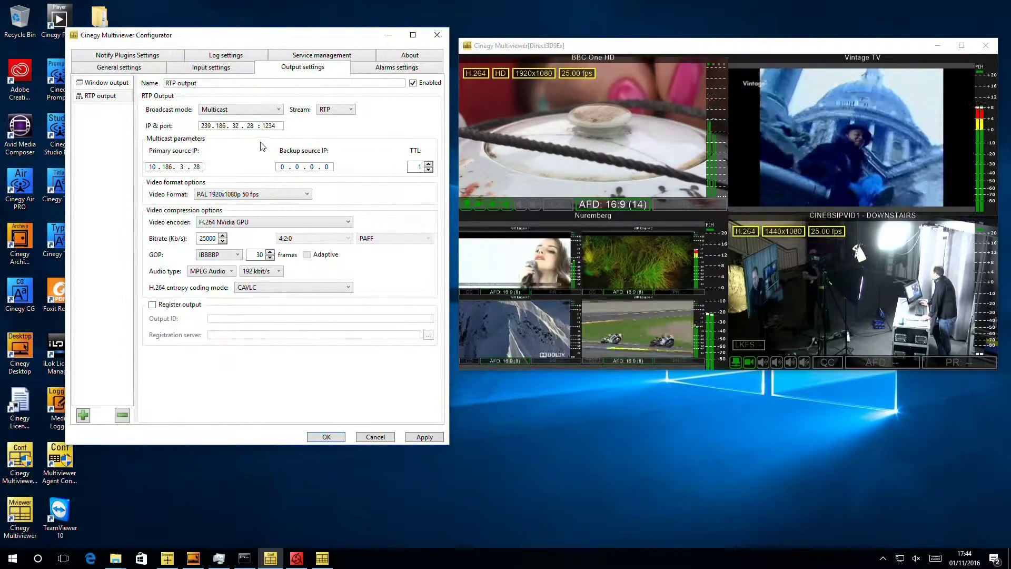
{"action": "double_click", "coordinate": [269, 127]}
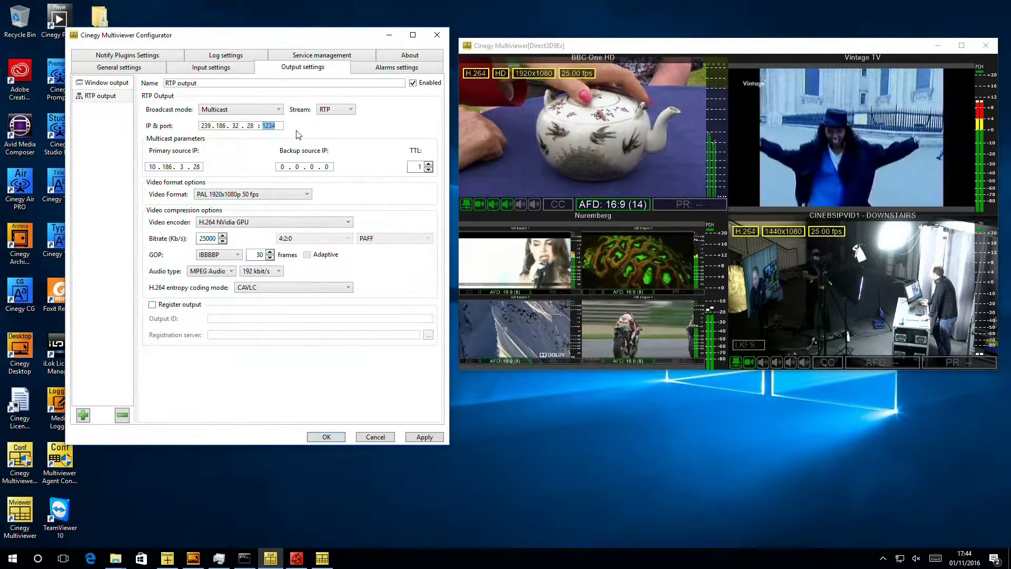
{"action": "type", "text": "1234"}
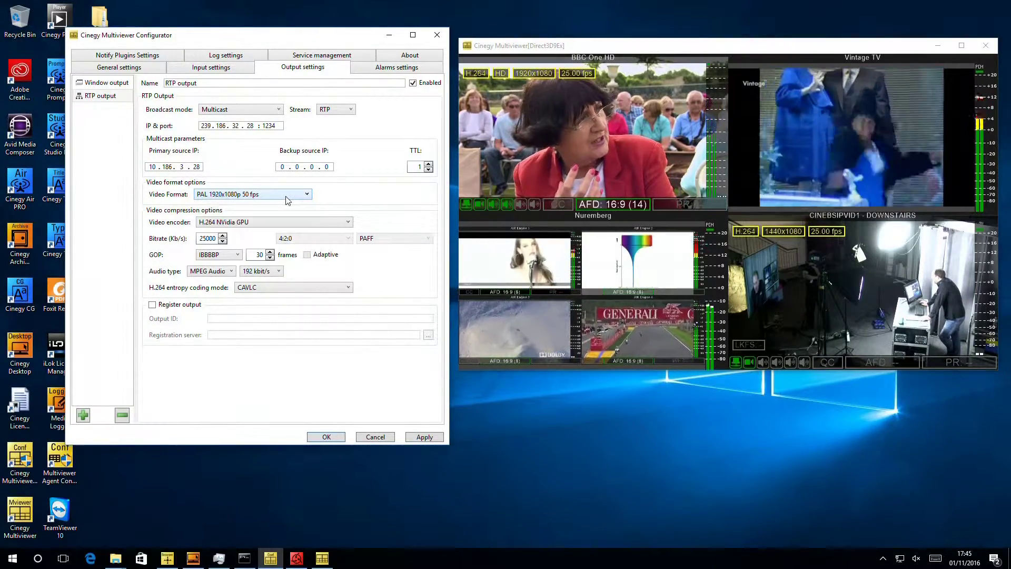
{"action": "left_click", "coordinate": [287, 199]}
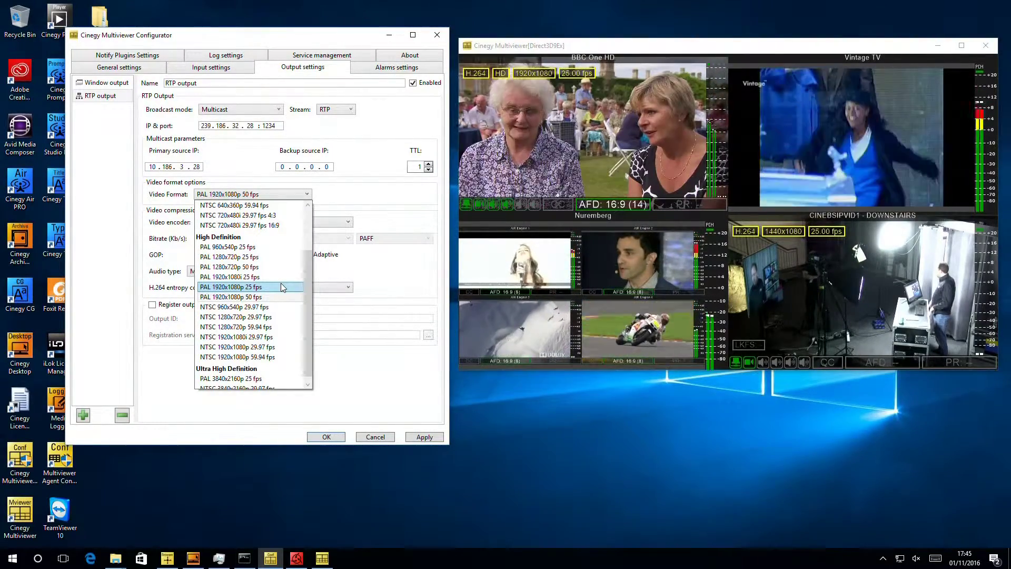
{"action": "left_click_drag", "start_coordinate": [305, 270], "coordinate": [311, 213]}
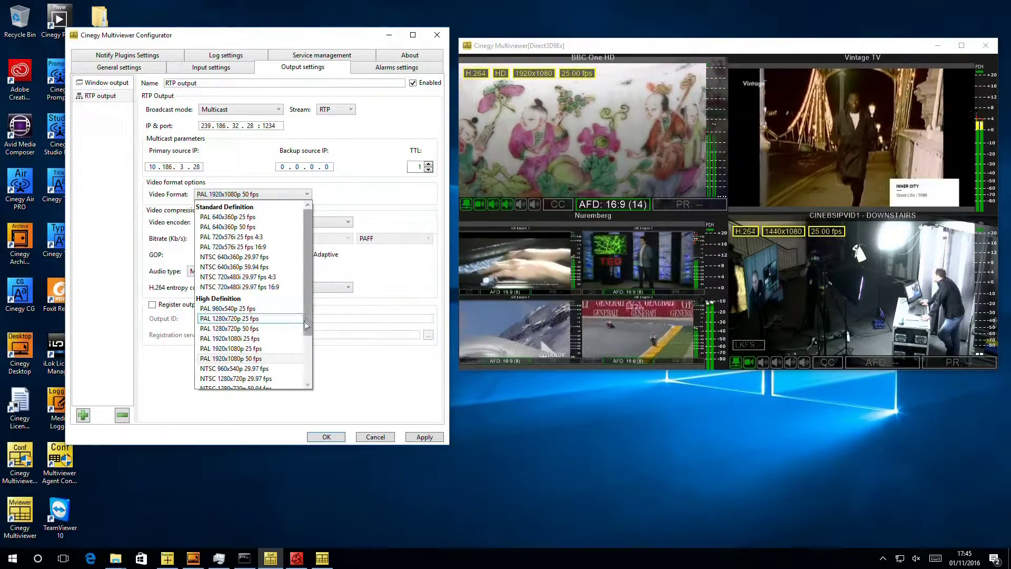
{"action": "left_click_drag", "start_coordinate": [307, 305], "coordinate": [305, 362]}
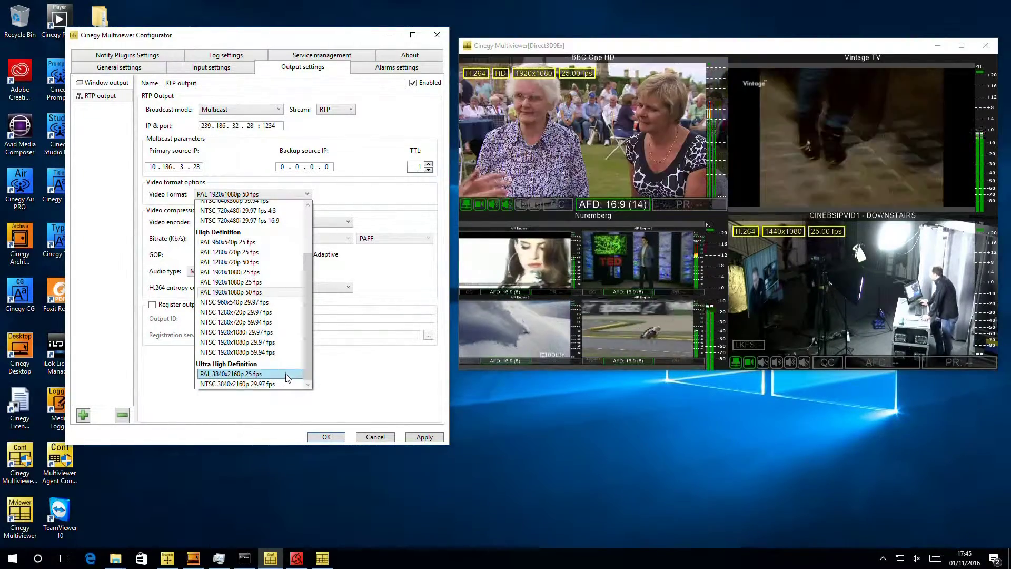
{"action": "left_click", "coordinate": [268, 293]}
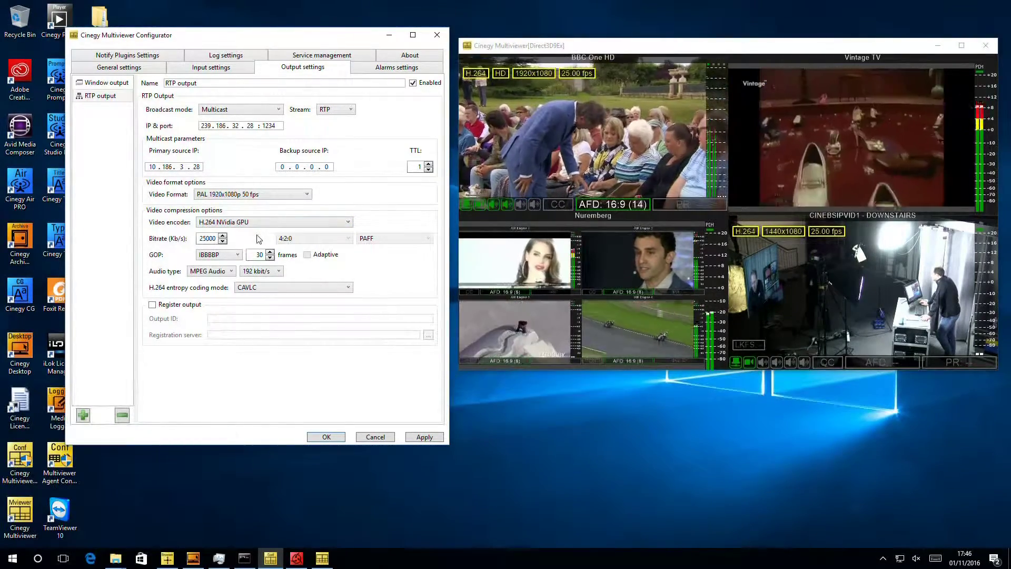
{"action": "left_click", "coordinate": [271, 225]}
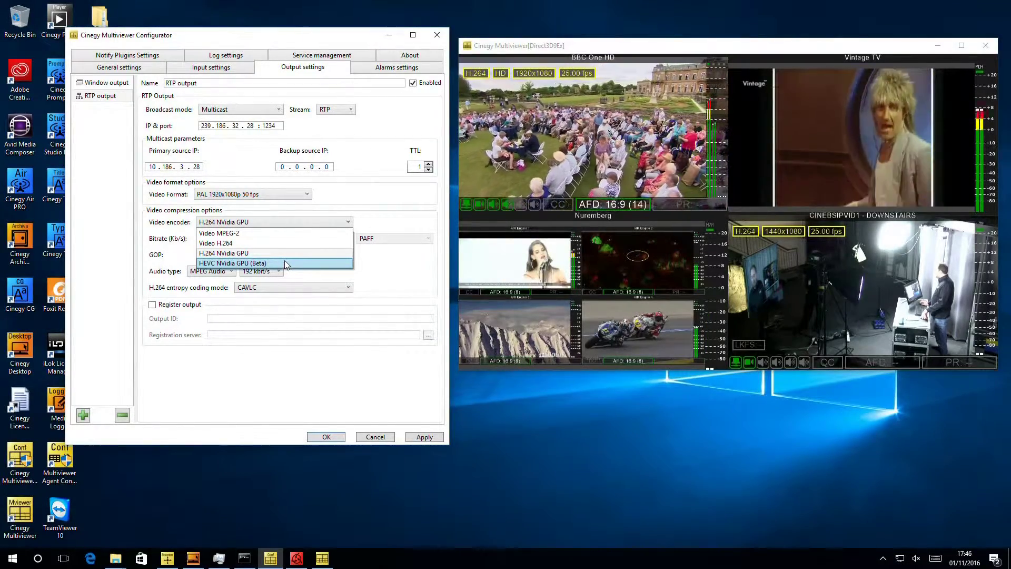
{"action": "left_click", "coordinate": [317, 298]}
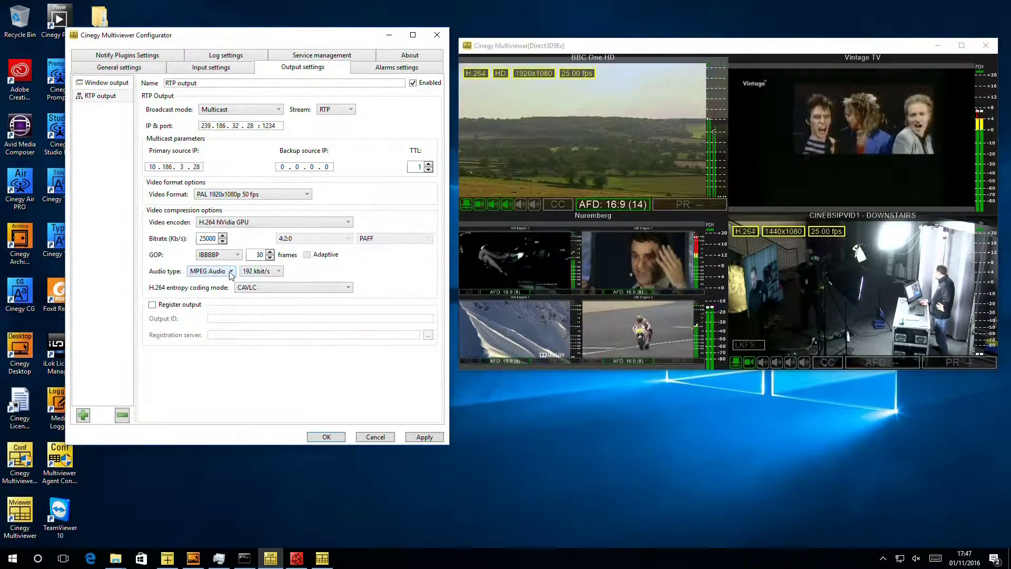
Change the RTP output's audio type from AAC to MPEG Audio, keeping 64 kbit/s.
{"action": "left_click", "coordinate": [232, 272]}
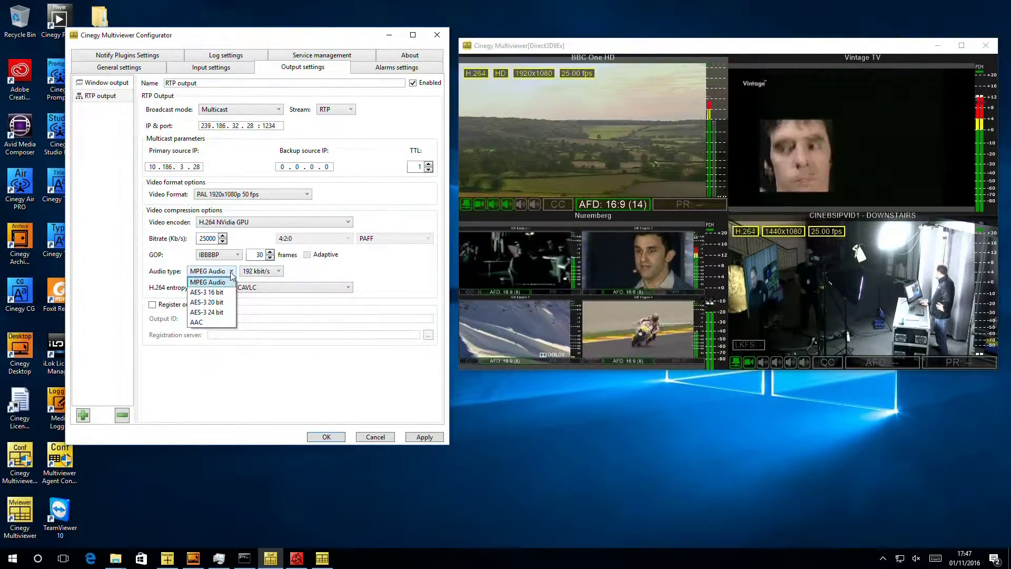
{"action": "left_click", "coordinate": [200, 323]}
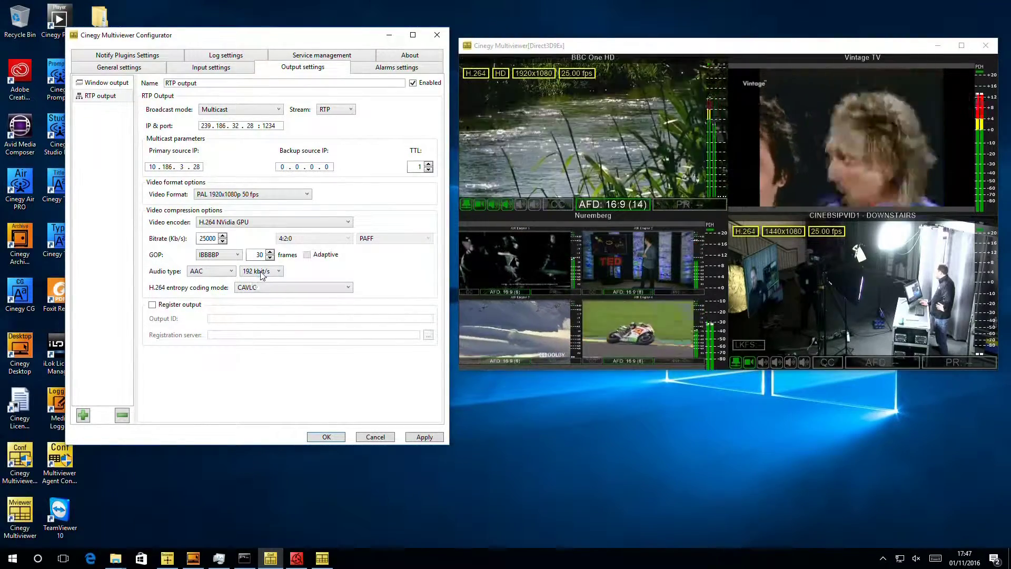
{"action": "left_click", "coordinate": [260, 271]}
{"action": "left_click", "coordinate": [261, 286]}
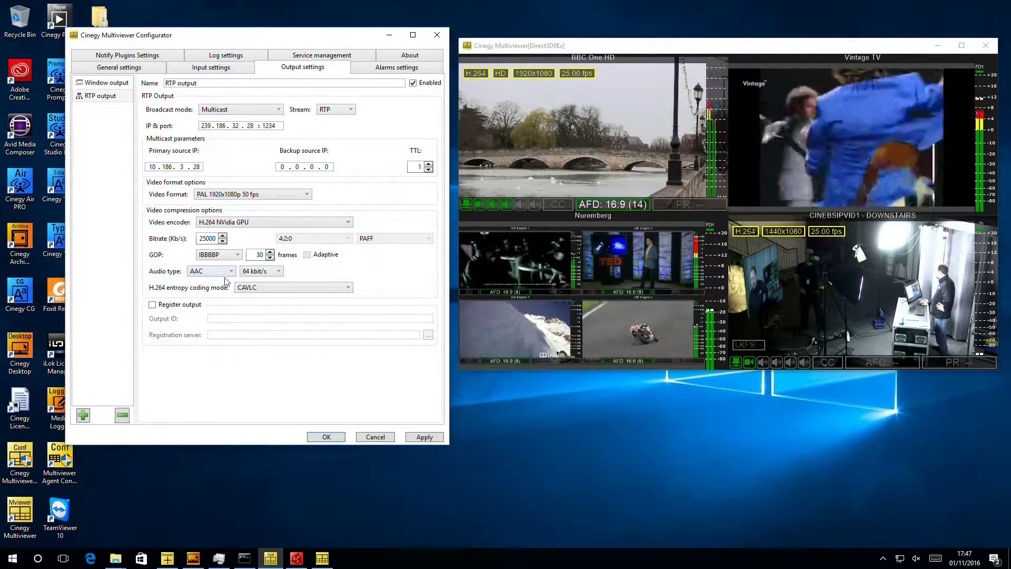
{"action": "left_click", "coordinate": [230, 273]}
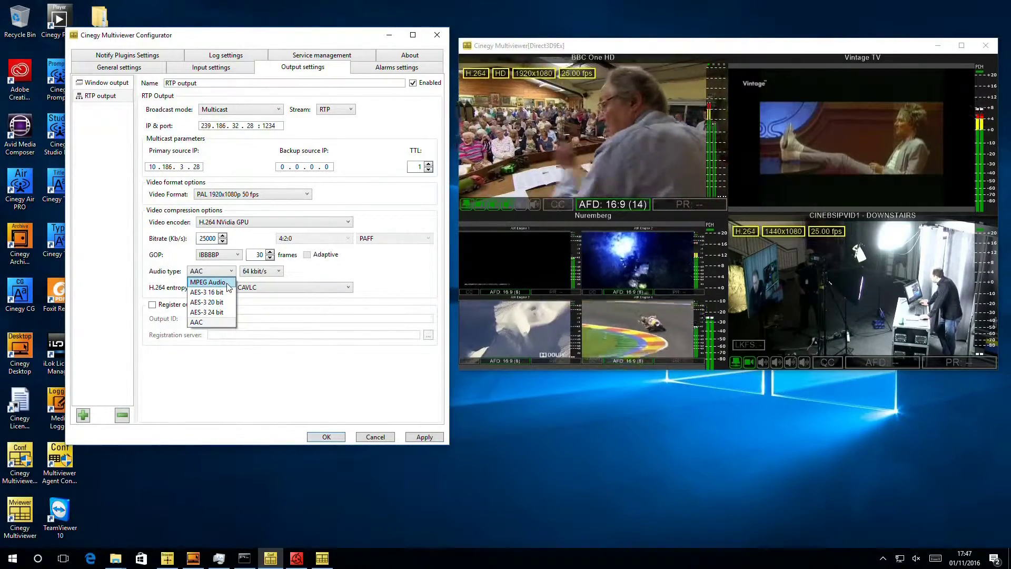
{"action": "key", "text": "Escape"}
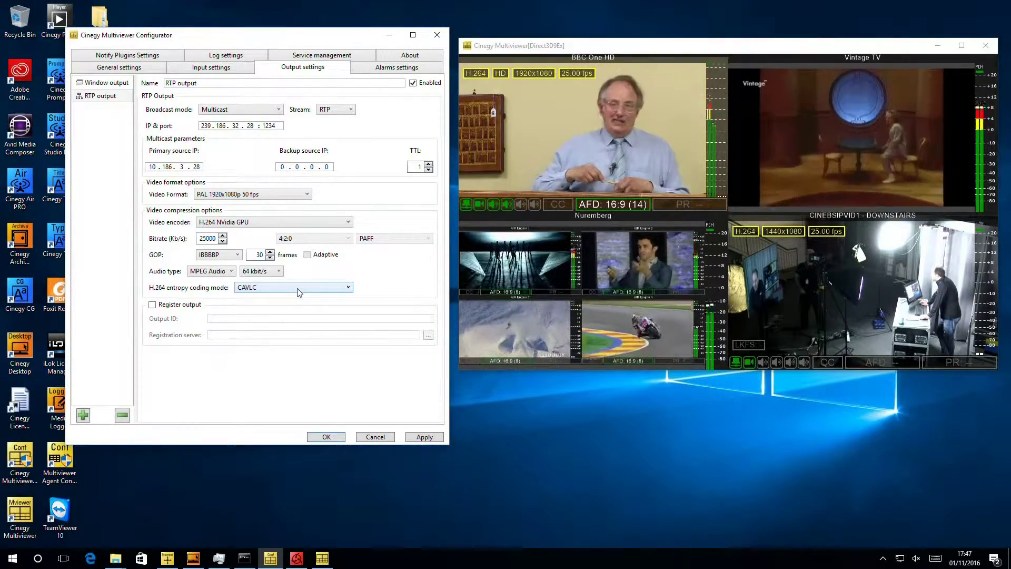
{"action": "left_click", "coordinate": [299, 291]}
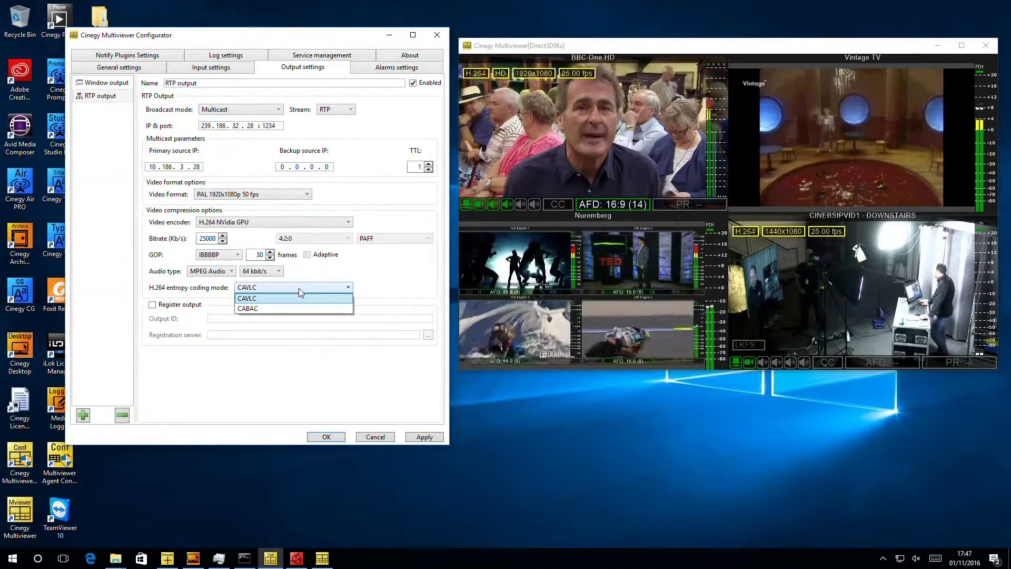
{"action": "left_click", "coordinate": [404, 280]}
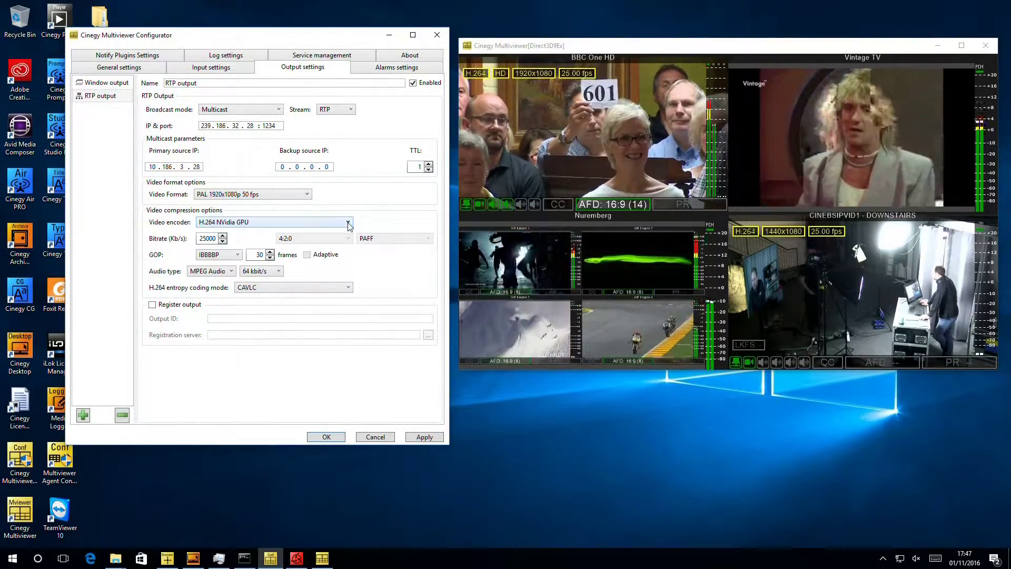
{"action": "left_click", "coordinate": [348, 225]}
Try Video MPEG-2 with an IBBP GOP, then revert the encoder to H.264 NVidia GPU.
{"action": "left_click", "coordinate": [343, 243]}
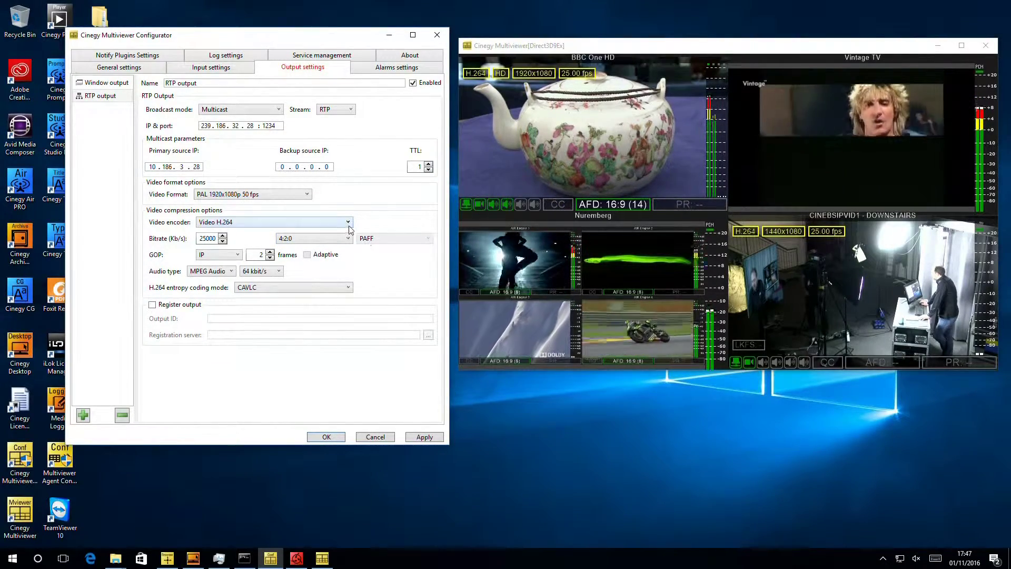
{"action": "left_click", "coordinate": [349, 224]}
{"action": "left_click", "coordinate": [344, 237]}
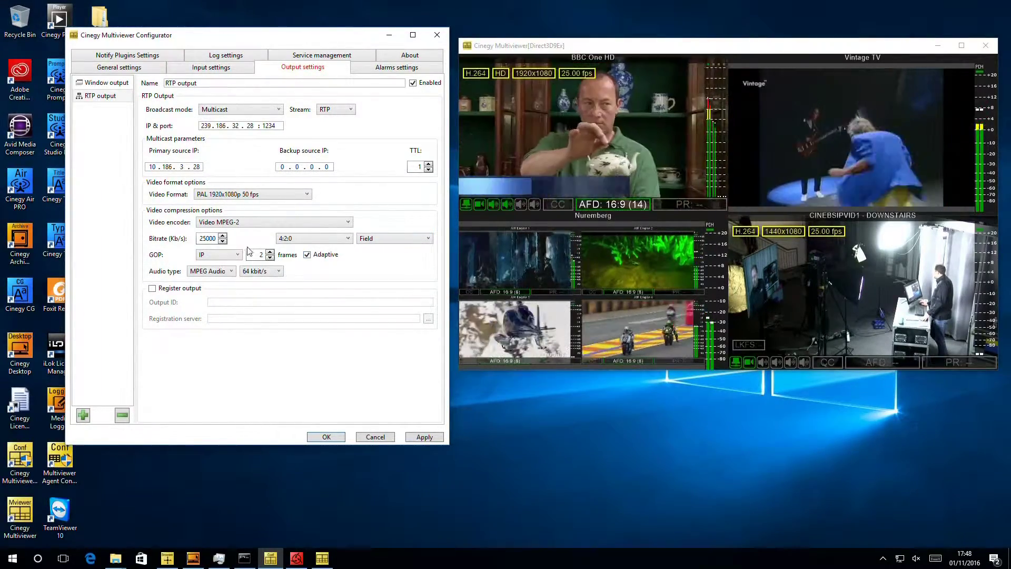
{"action": "left_click", "coordinate": [237, 255]}
{"action": "left_click", "coordinate": [214, 308]}
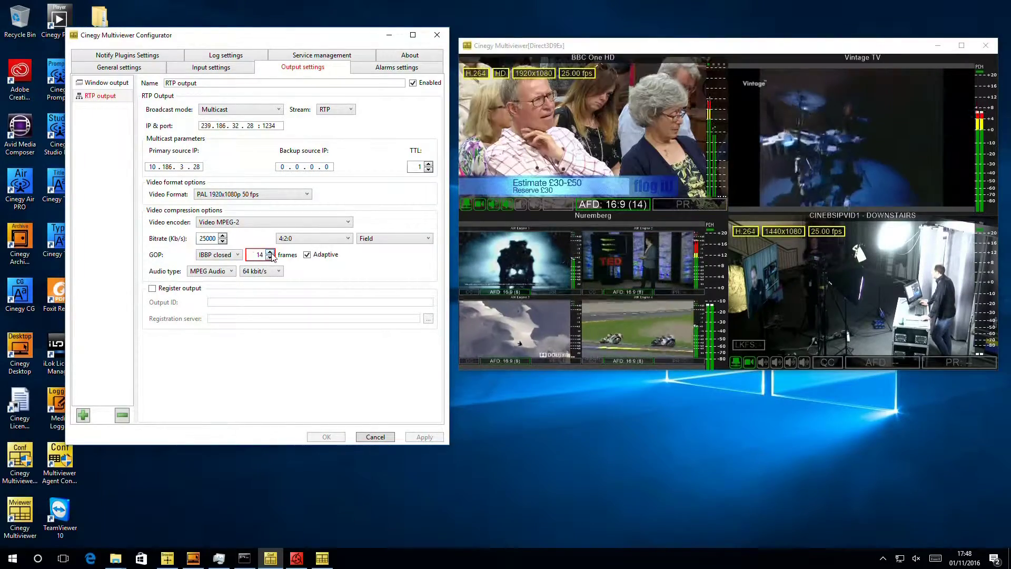
{"action": "left_click", "coordinate": [235, 255]}
{"action": "left_click", "coordinate": [213, 307]}
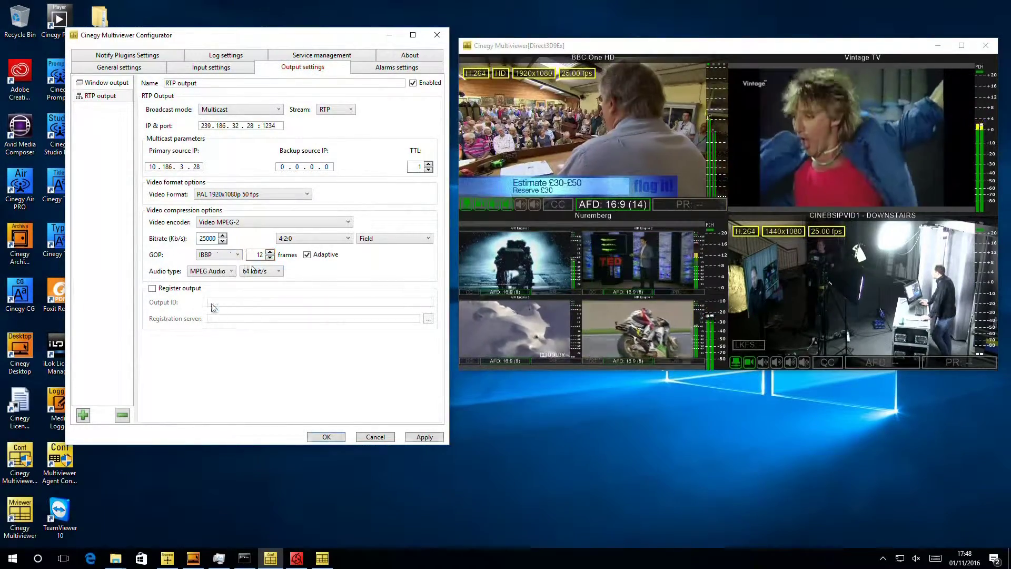
{"action": "left_click", "coordinate": [304, 223]}
{"action": "left_click", "coordinate": [289, 257]}
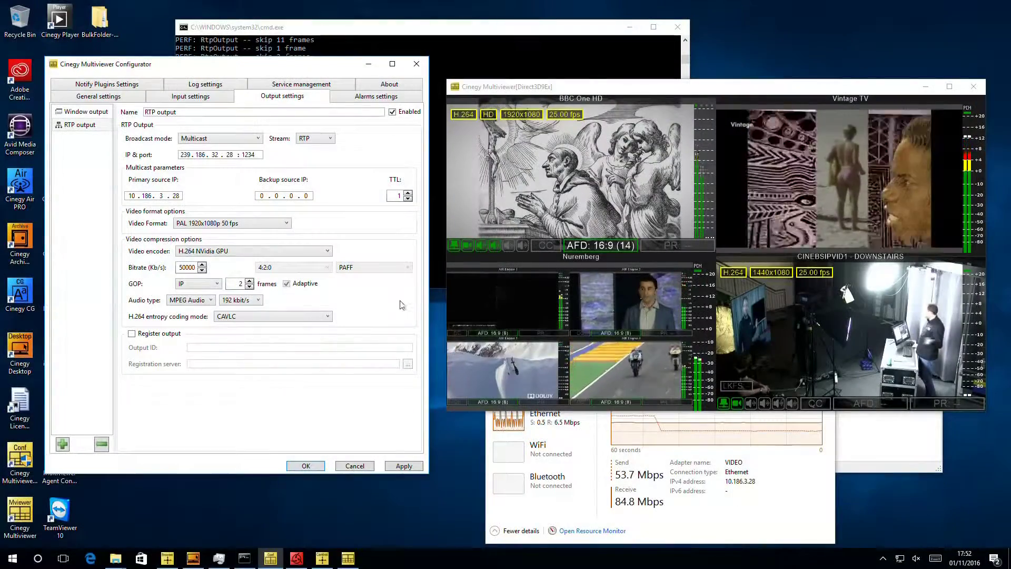
Switch the RTP output to Video MPEG-2 at 50000 Kb/s and apply it.
{"action": "left_click", "coordinate": [326, 251]}
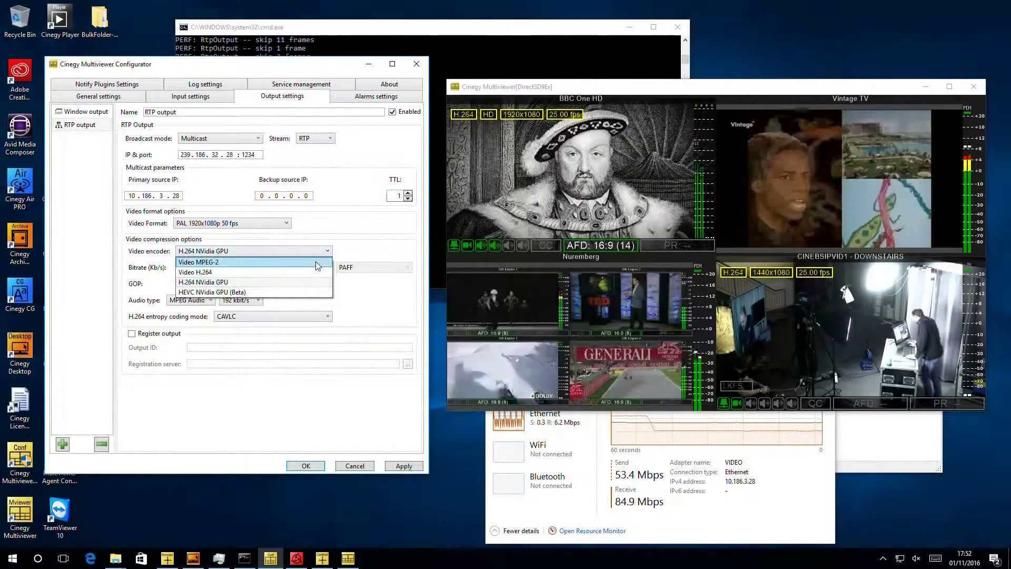
{"action": "left_click", "coordinate": [248, 260]}
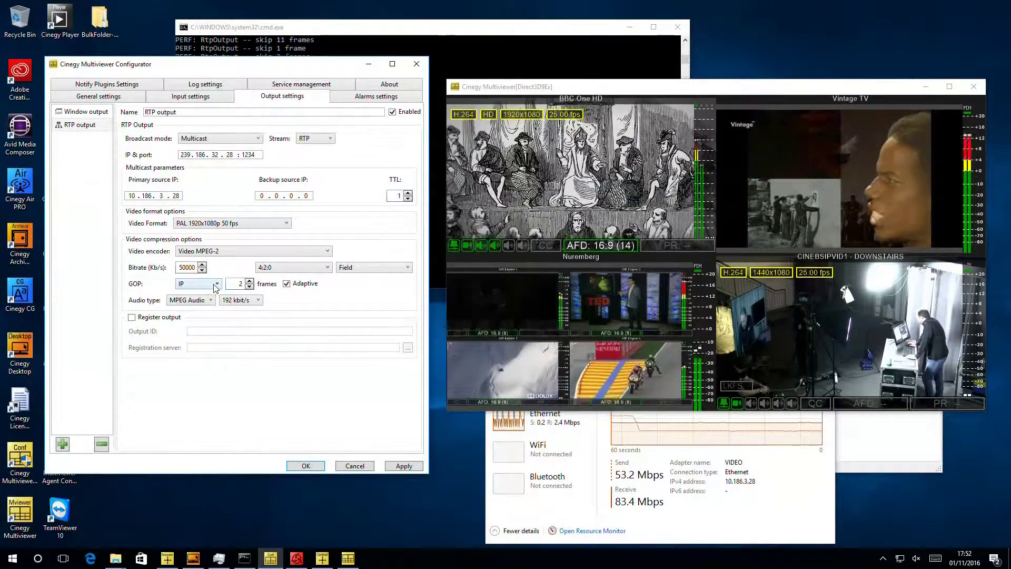
{"action": "double_click", "coordinate": [187, 268]}
{"action": "type", "text": "50000"}
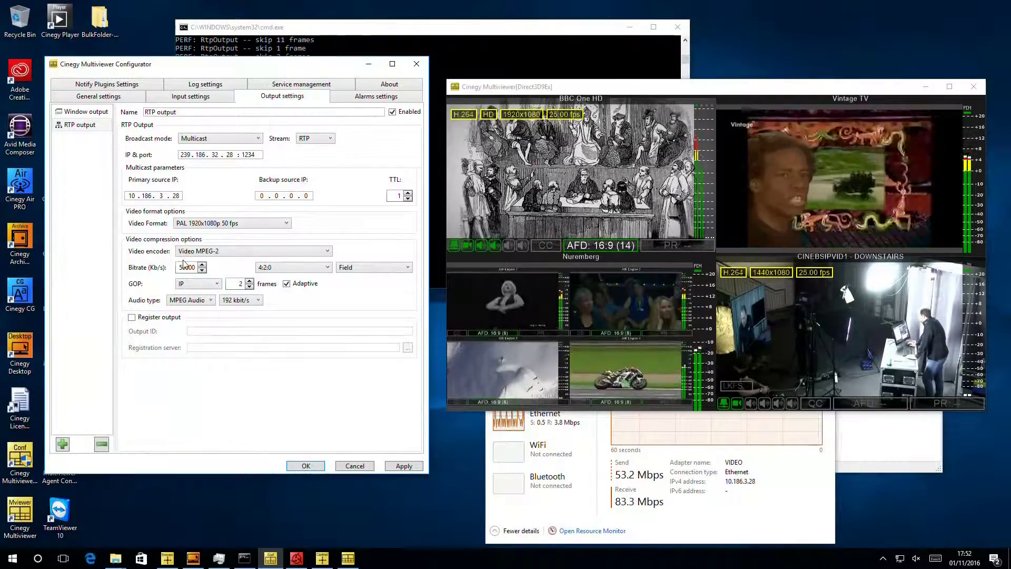
{"action": "left_click", "coordinate": [404, 465]}
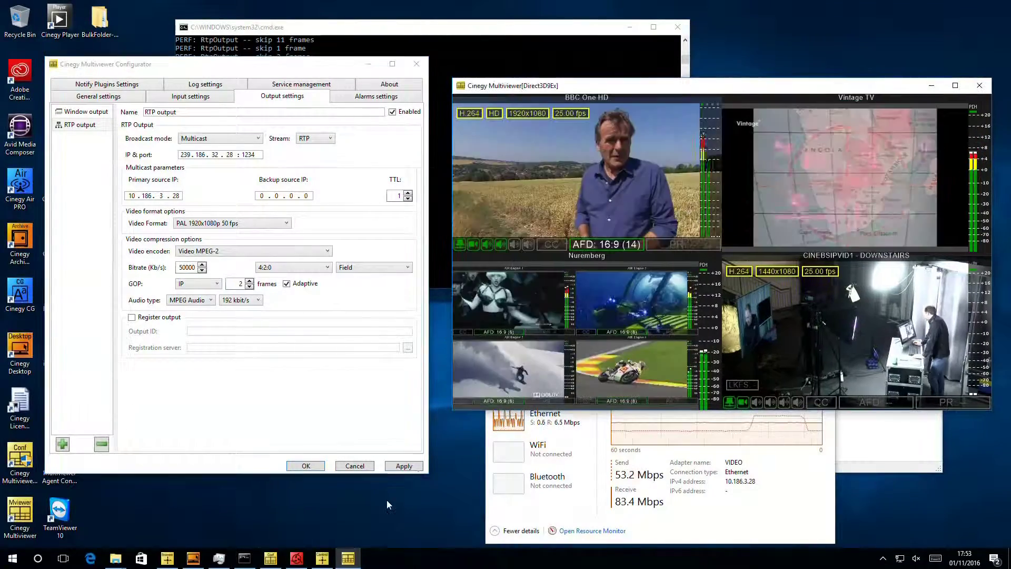
{"action": "left_click", "coordinate": [404, 465]}
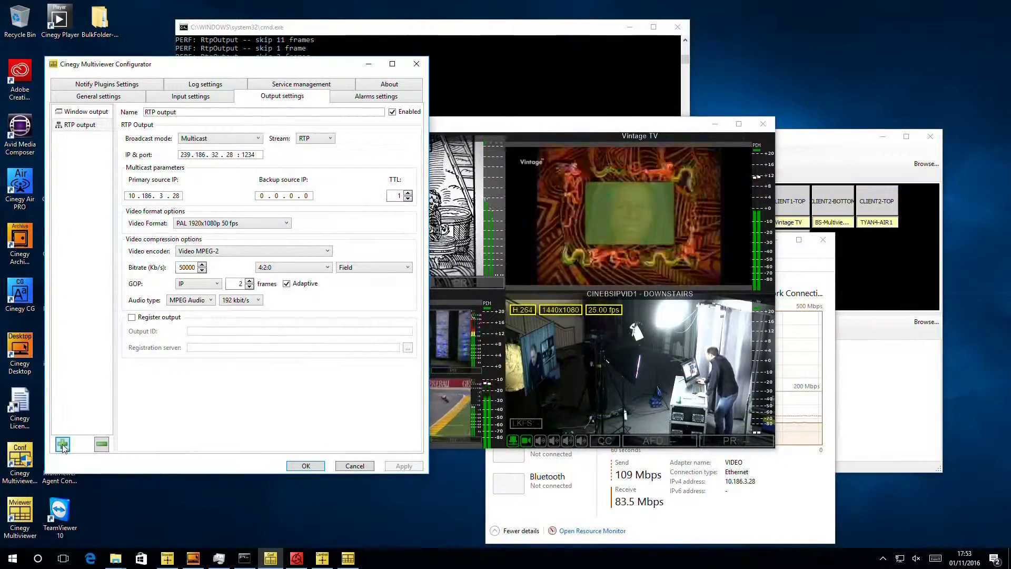
Add and enable a second RTP output named 'RTP output DASH' in Multicast mode.
{"action": "left_click", "coordinate": [63, 445]}
{"action": "left_click", "coordinate": [103, 139]}
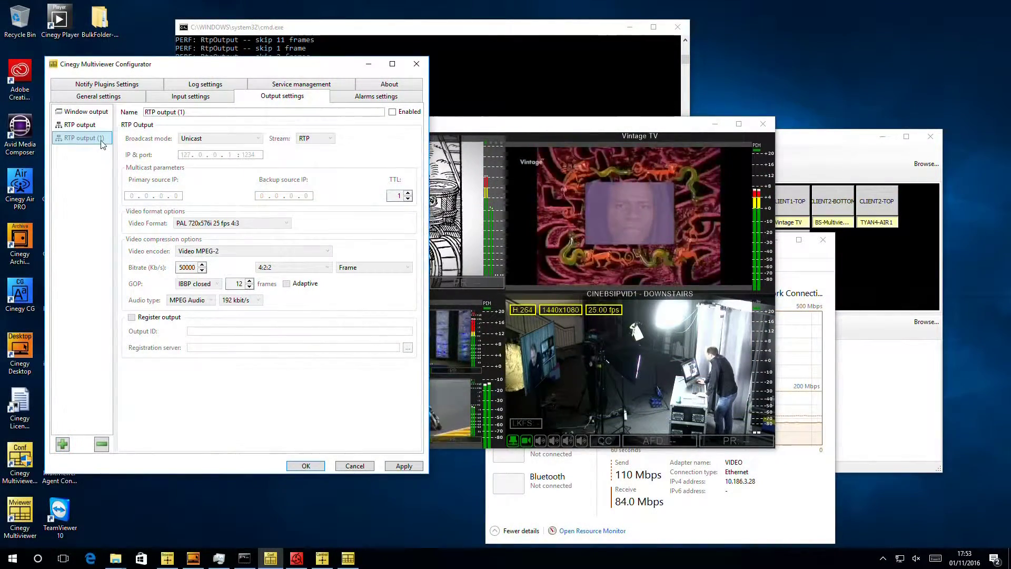
{"action": "left_click", "coordinate": [393, 112]}
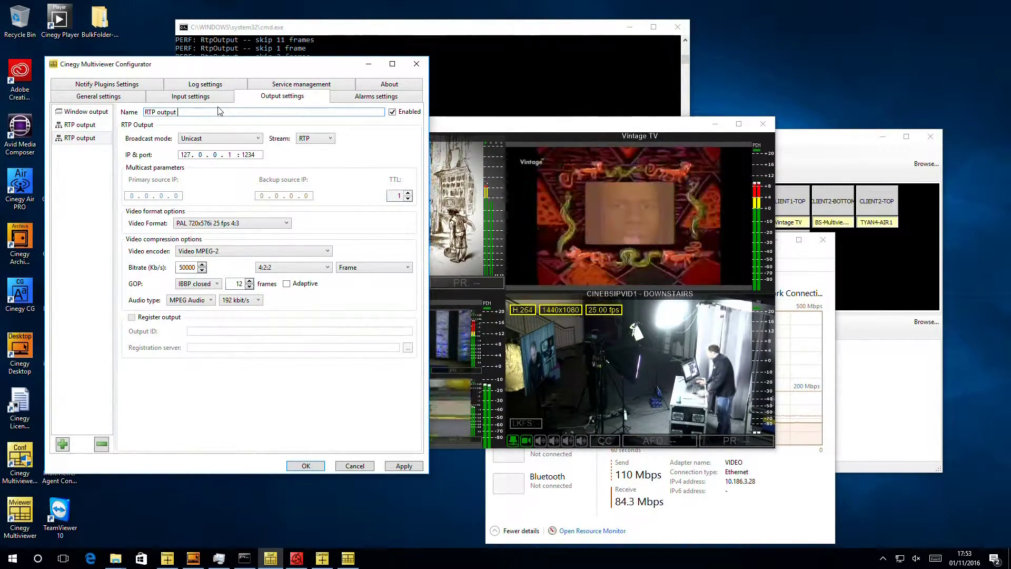
{"action": "type", "text": "DASH"}
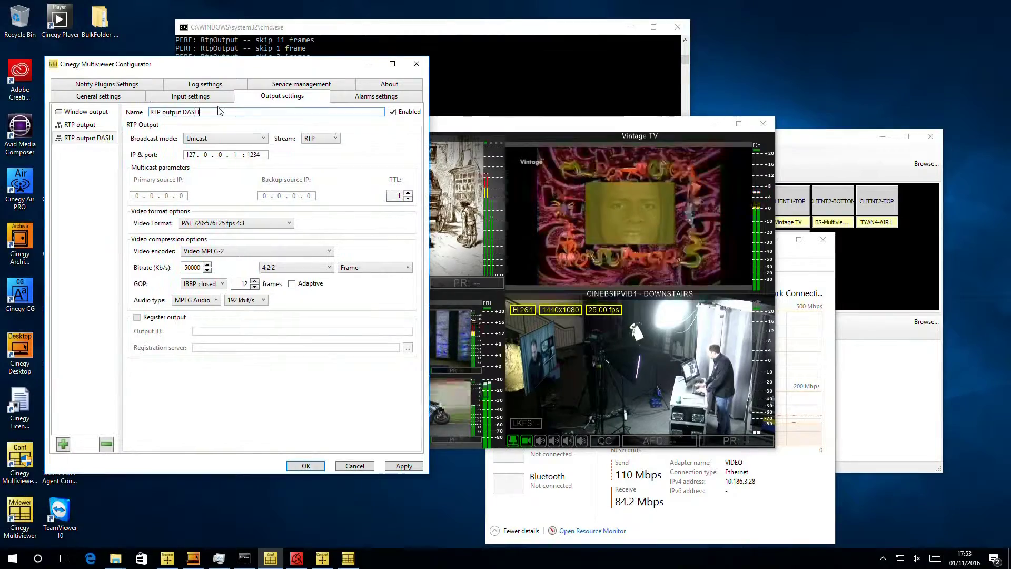
{"action": "left_click", "coordinate": [220, 140]}
{"action": "left_click", "coordinate": [216, 153]}
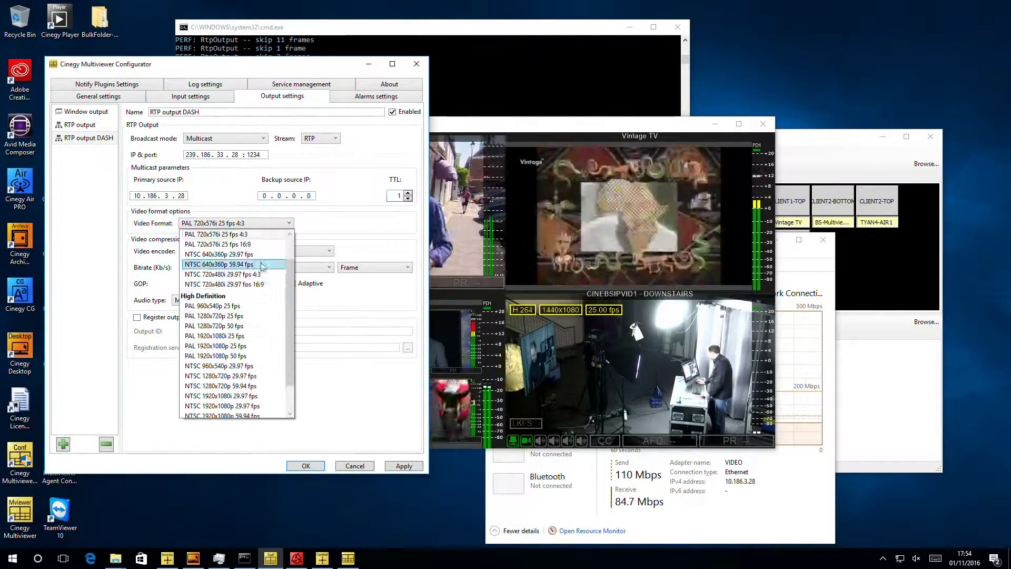
Give the DASH output PAL 960x540p 25 fps, H.264 at 2000 Kb/s, 4:2:0 chroma, 30-frame GOP.
{"action": "left_click", "coordinate": [241, 310]}
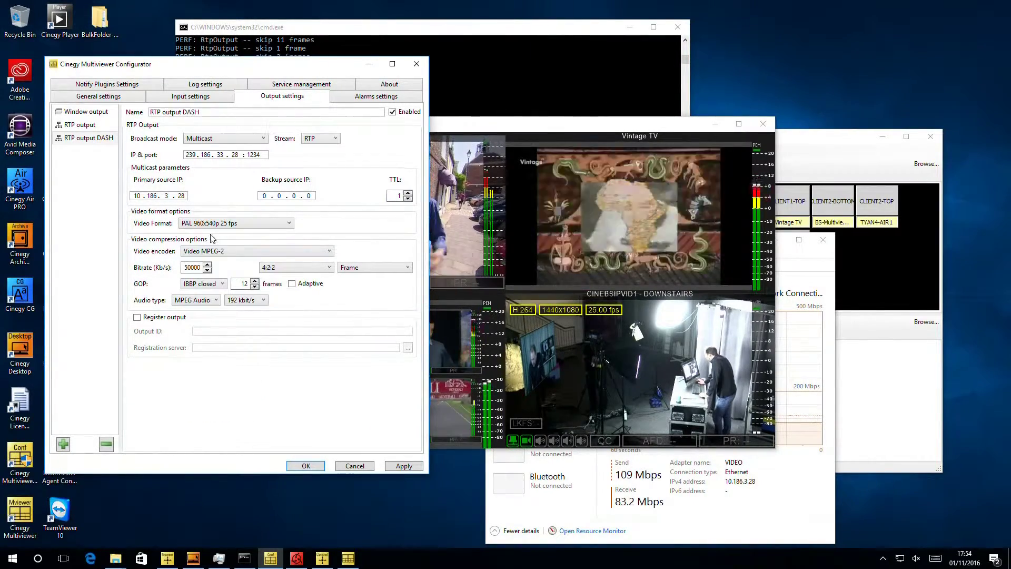
{"action": "left_click", "coordinate": [233, 252]}
{"action": "left_click", "coordinate": [232, 268]}
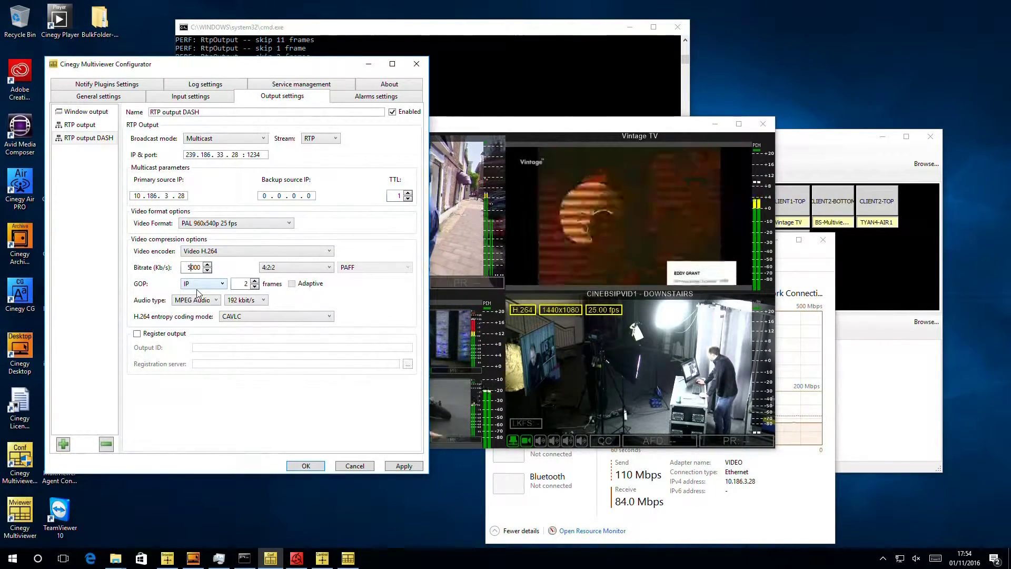
{"action": "key", "text": "BackSpace"}
{"action": "key", "text": "BackSpace"}
{"action": "key", "text": "BackSpace"}
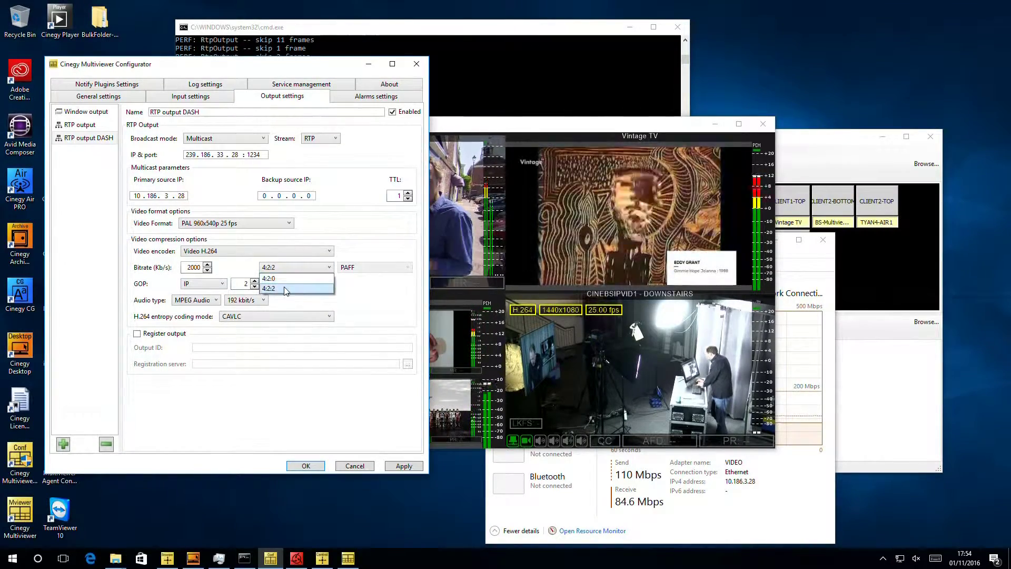
{"action": "left_click", "coordinate": [282, 270]}
{"action": "left_click", "coordinate": [266, 278]}
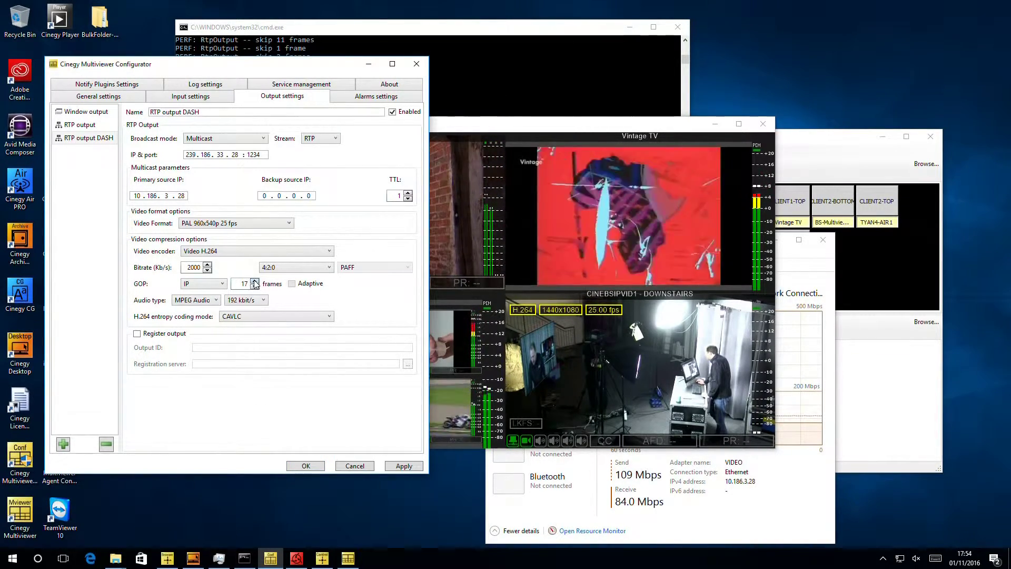
{"action": "left_click", "coordinate": [255, 281]}
{"action": "left_click", "coordinate": [255, 282]}
{"action": "left_click", "coordinate": [255, 281]}
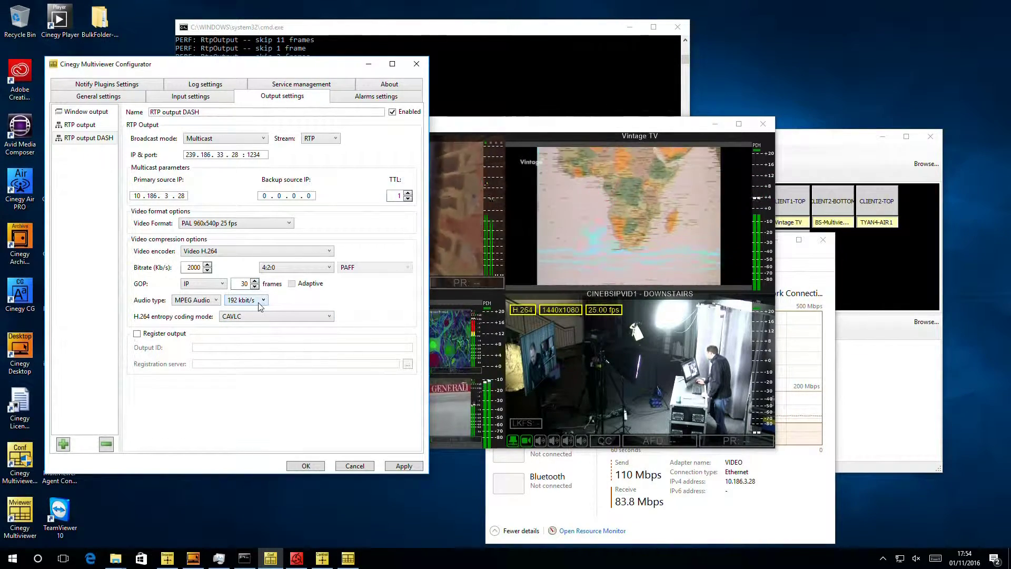
Set the DASH output's audio to AAC at 64 kbit/s.
{"action": "left_click", "coordinate": [210, 301]}
{"action": "left_click", "coordinate": [192, 340]}
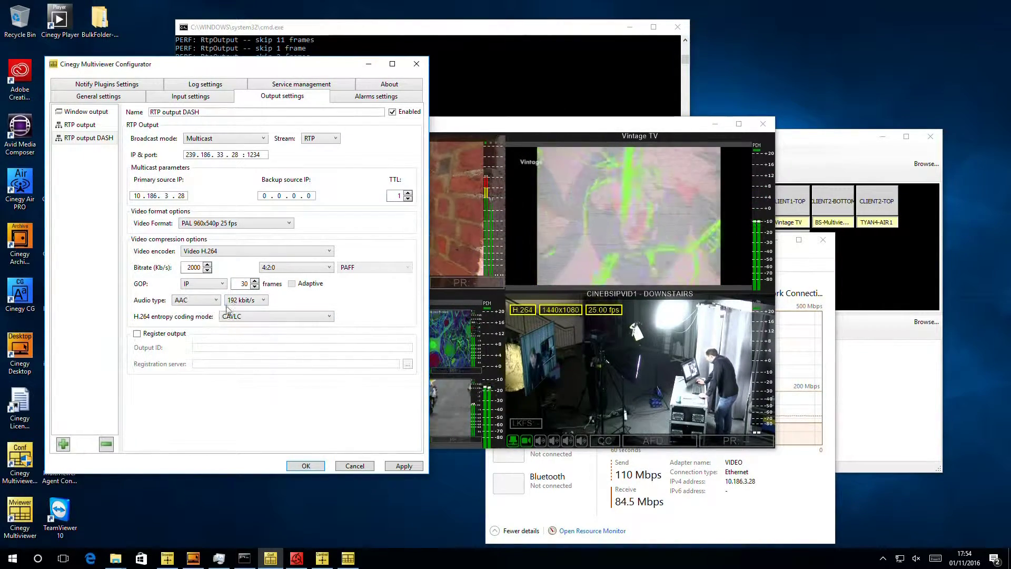
{"action": "left_click", "coordinate": [246, 300]}
{"action": "left_click", "coordinate": [236, 312]}
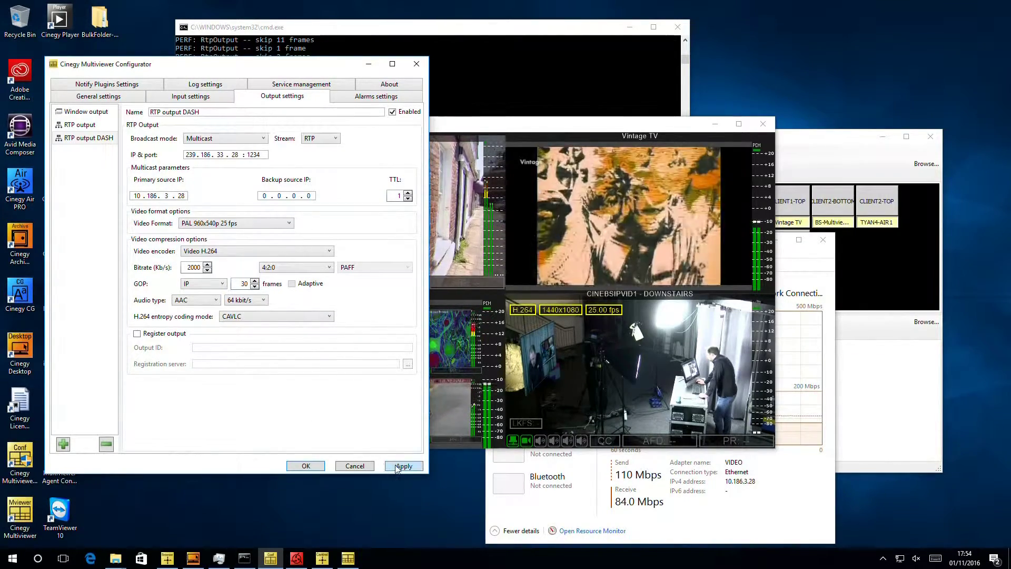
{"action": "left_click", "coordinate": [717, 495]}
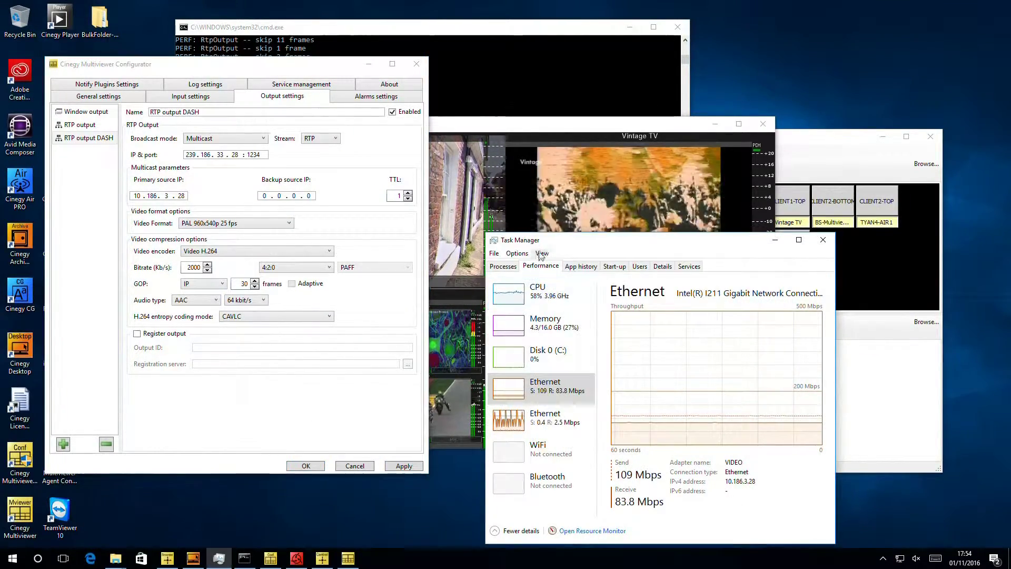
Apply the new output settings and watch Task Manager's CPU and Ethernet graphs.
{"action": "left_click_drag", "start_coordinate": [615, 160], "coordinate": [615, 110]}
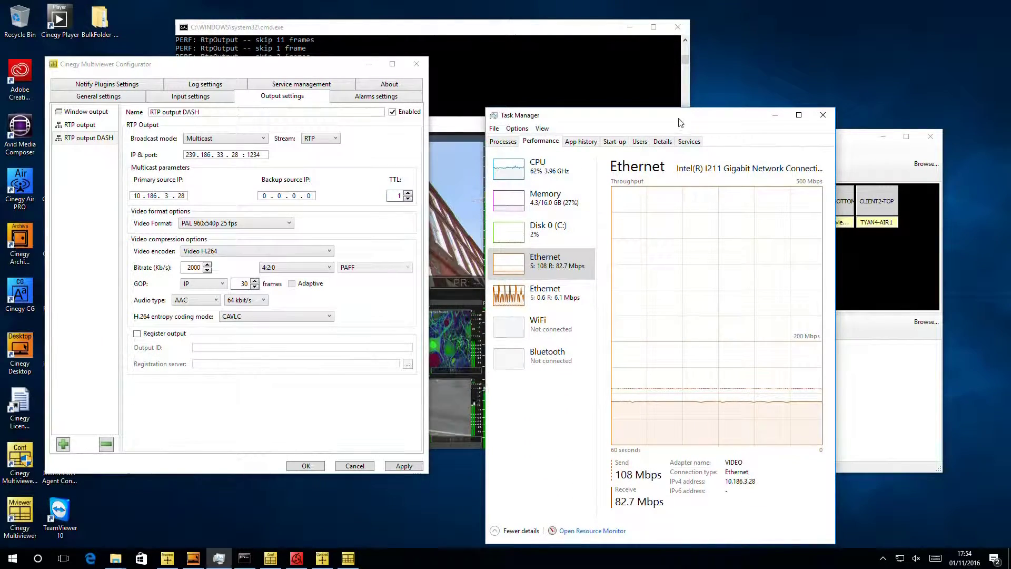
{"action": "left_click_drag", "start_coordinate": [678, 122], "coordinate": [712, 72]}
{"action": "left_click", "coordinate": [404, 465]}
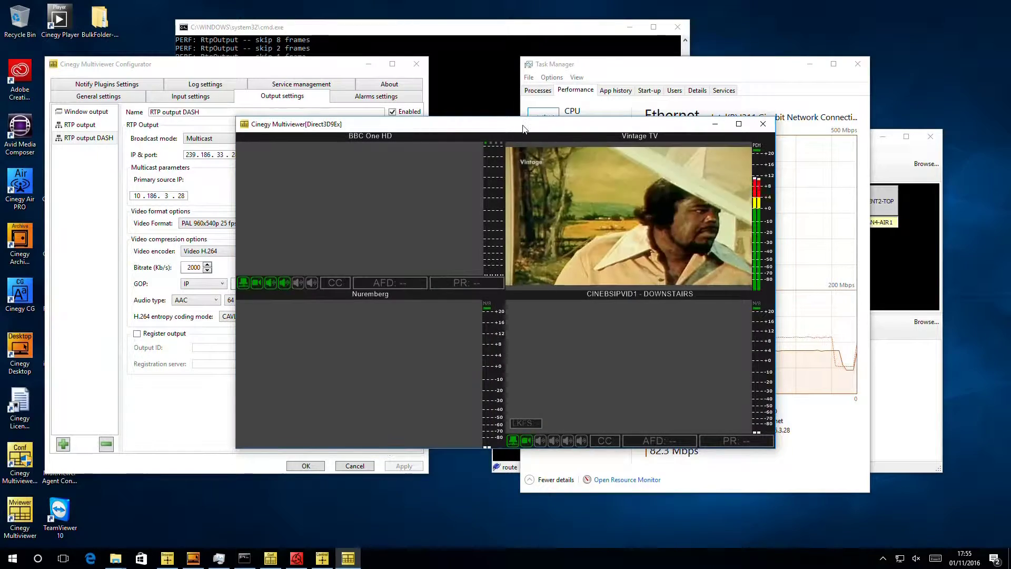
{"action": "left_click_drag", "start_coordinate": [548, 64], "coordinate": [545, 55]}
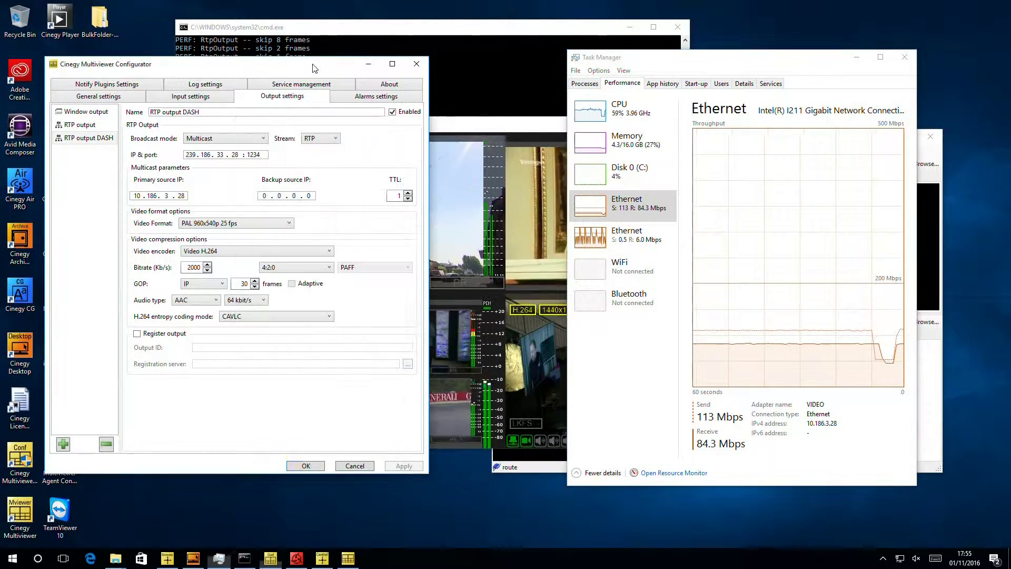
{"action": "left_click", "coordinate": [618, 121]}
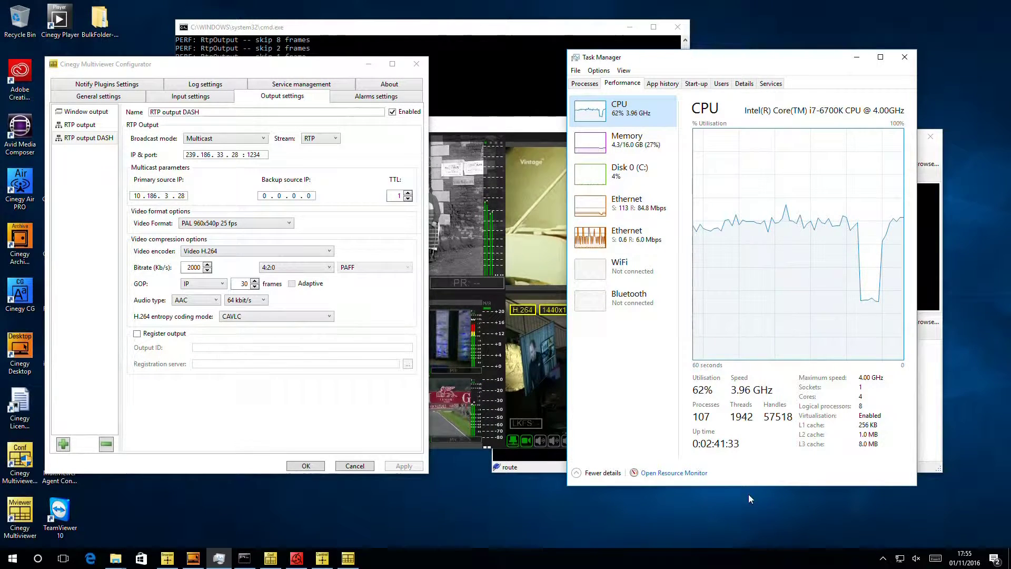
{"action": "left_click", "coordinate": [610, 208]}
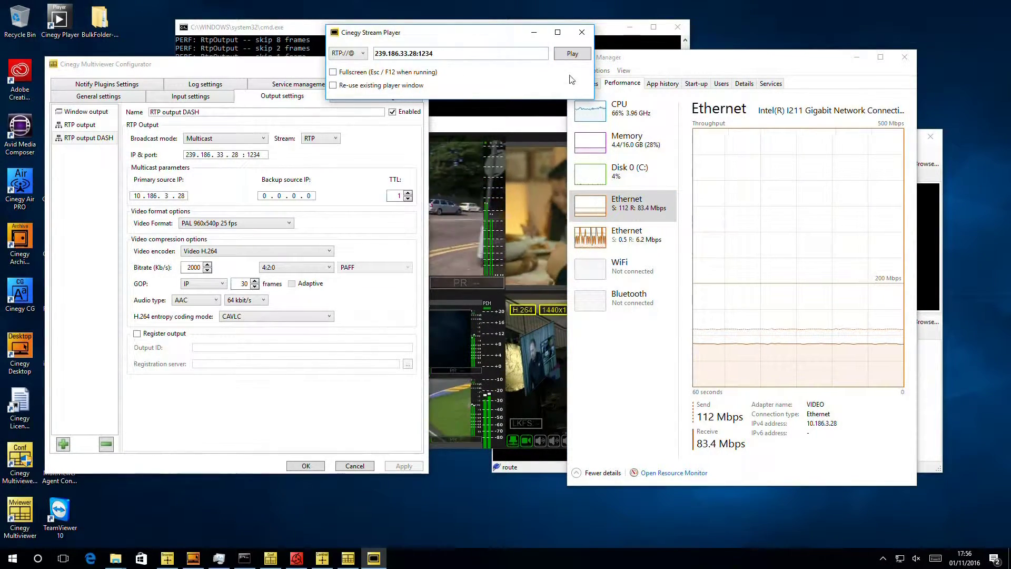
{"action": "left_click", "coordinate": [571, 53]}
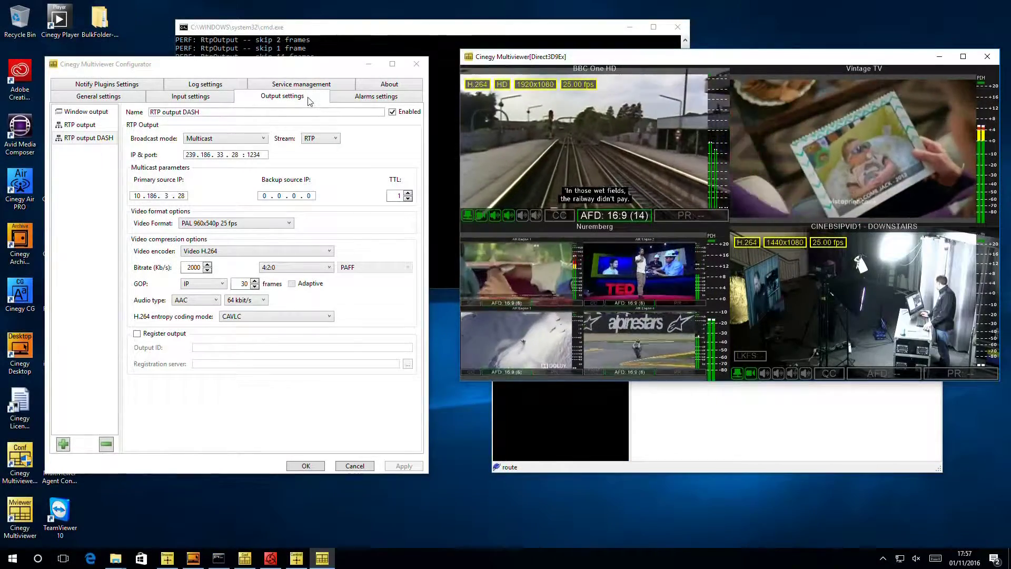
Install the Multiviewer service, dismiss its start error, and select Window output.
{"action": "left_click", "coordinate": [290, 86]}
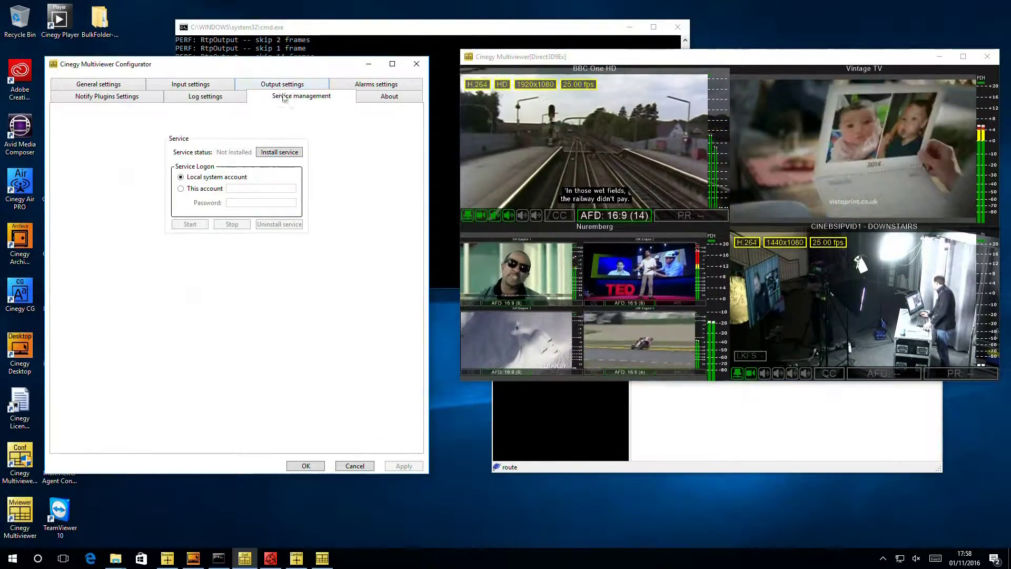
{"action": "left_click", "coordinate": [280, 152]}
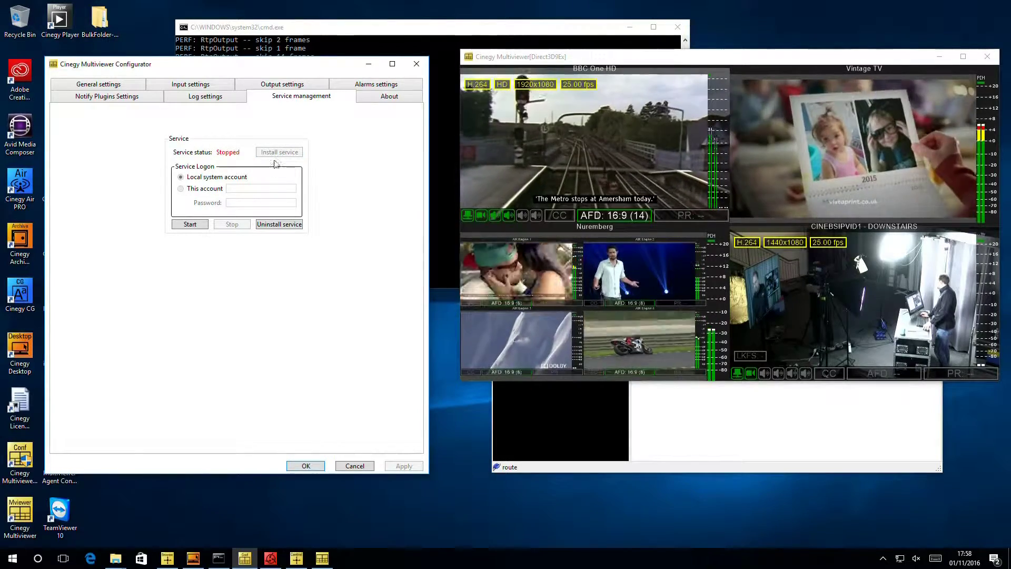
{"action": "left_click", "coordinate": [195, 224]}
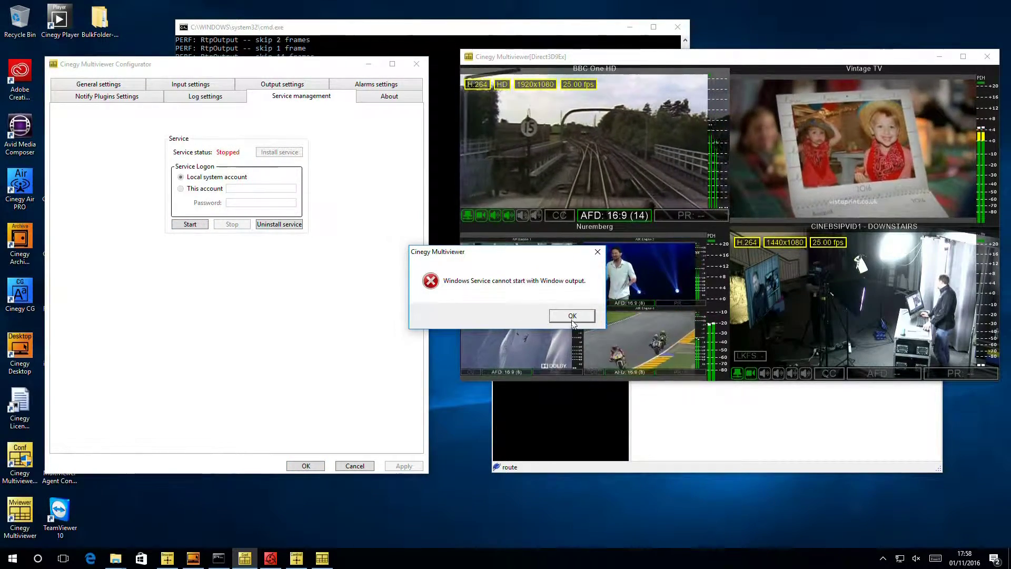
{"action": "left_click", "coordinate": [572, 316]}
{"action": "left_click", "coordinate": [283, 84]}
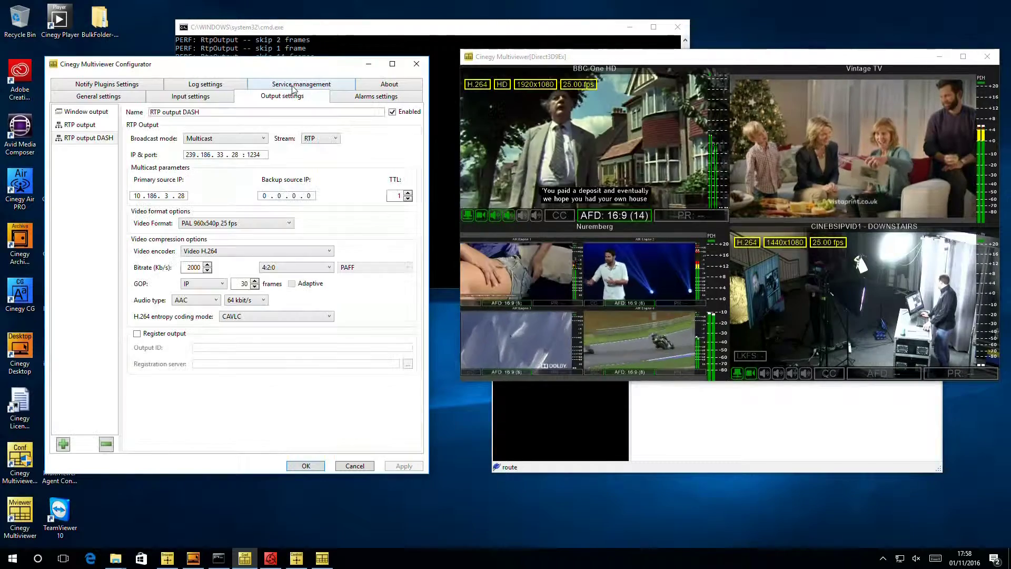
{"action": "left_click", "coordinate": [90, 112]}
Disable and apply the Window output, then exit the desktop Multiviewer from its tray icon.
{"action": "left_click", "coordinate": [393, 111]}
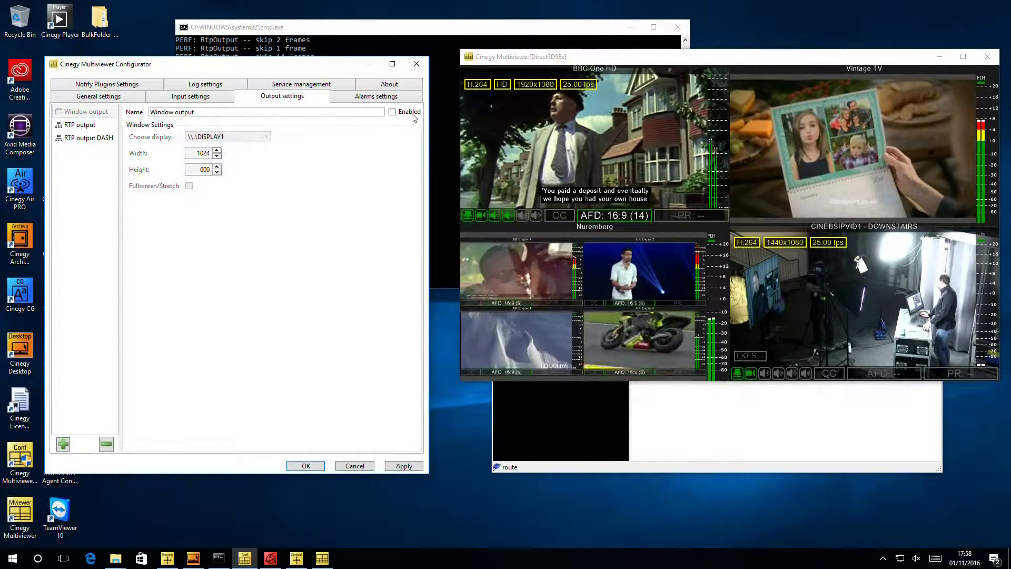
{"action": "left_click", "coordinate": [404, 467]}
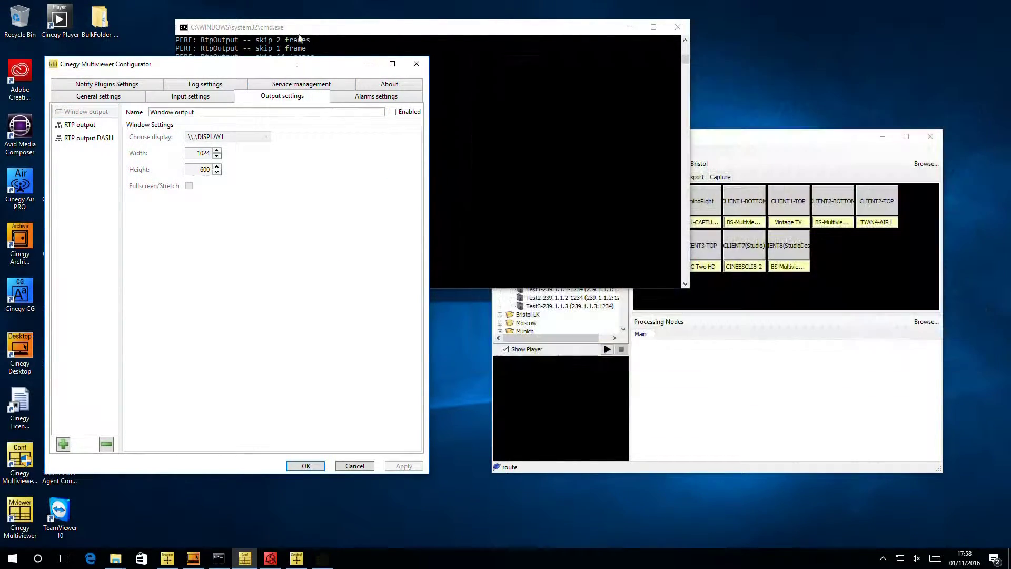
{"action": "left_click", "coordinate": [309, 85]}
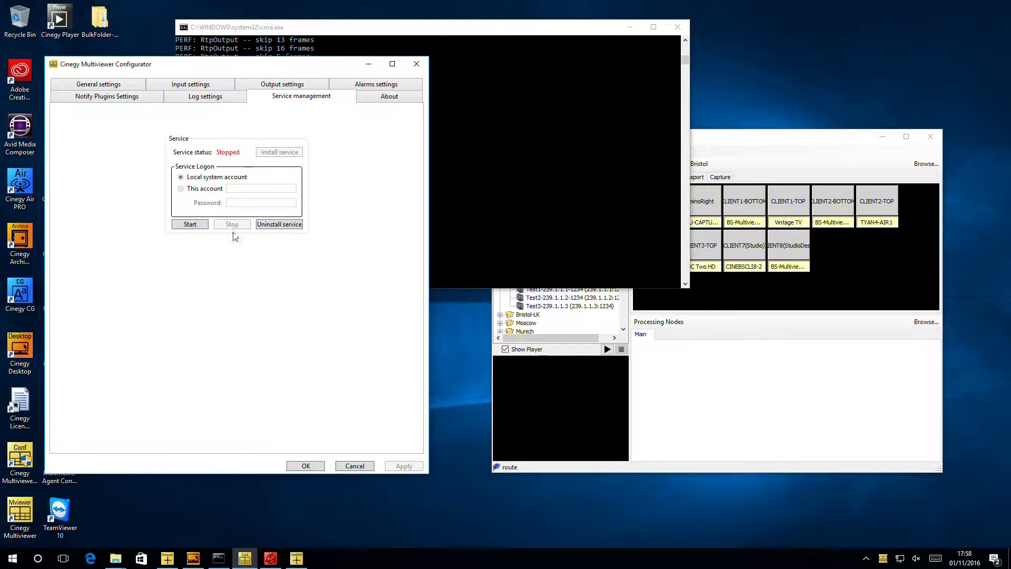
{"action": "left_click", "coordinate": [881, 558]}
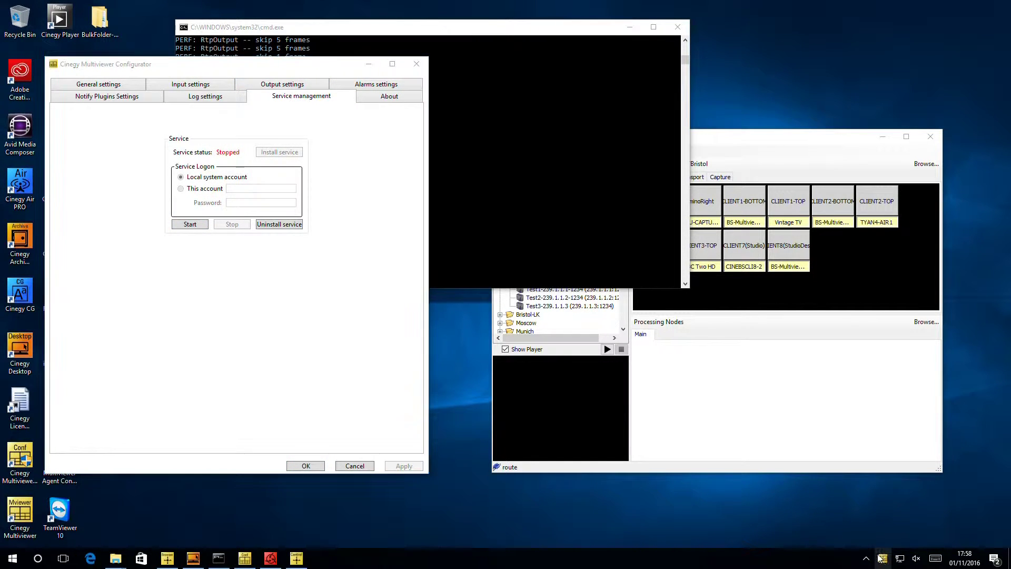
{"action": "left_click", "coordinate": [901, 560]}
{"action": "left_click", "coordinate": [582, 315]}
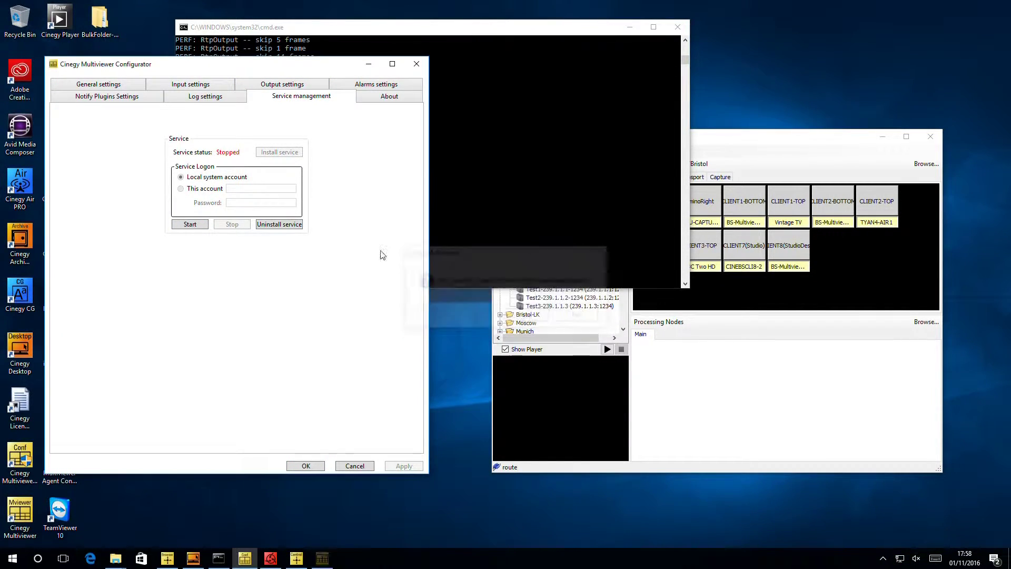